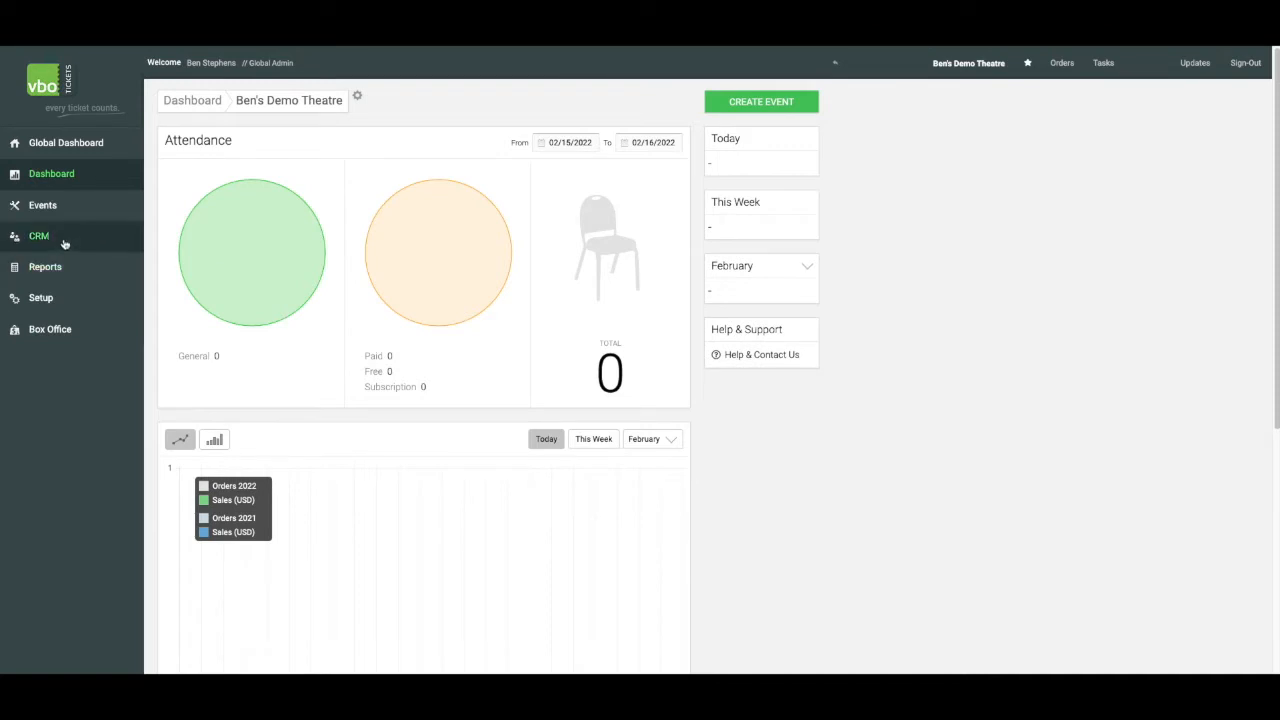
Look up the patron's account by full name in the CRM customer details and open its additional fields for editing
click(66, 240)
click(77, 174)
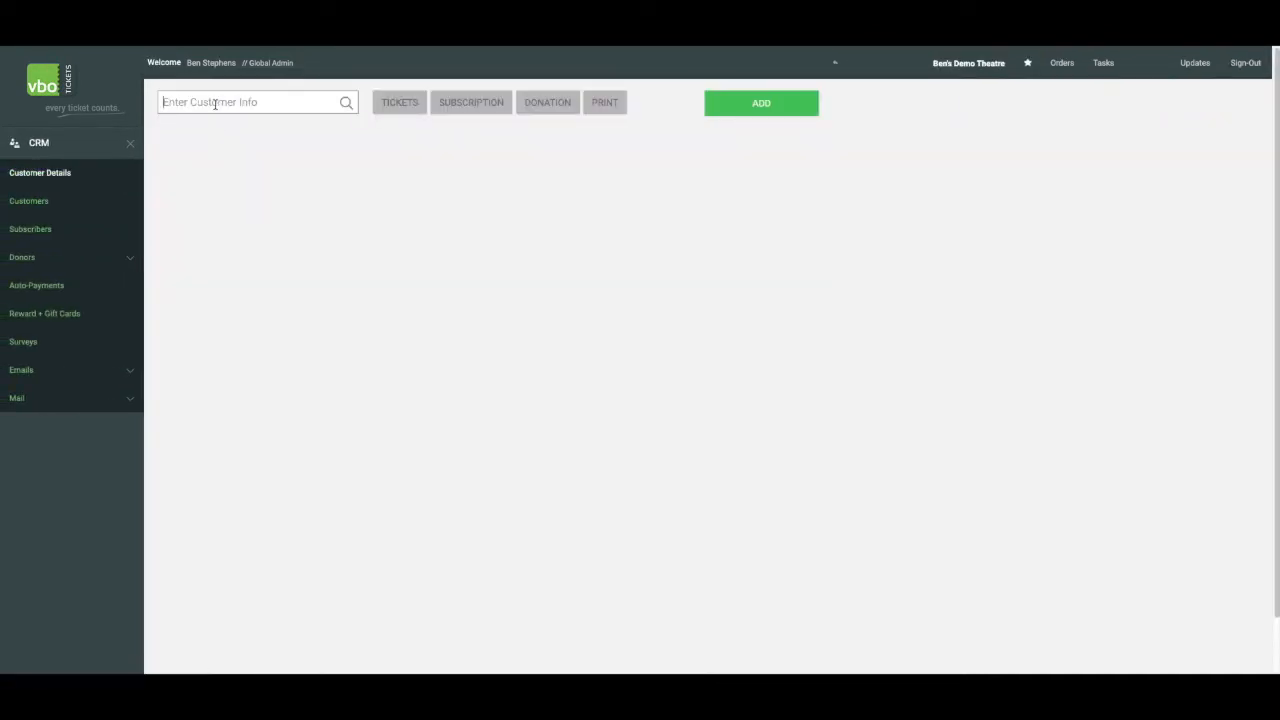
key(Return)
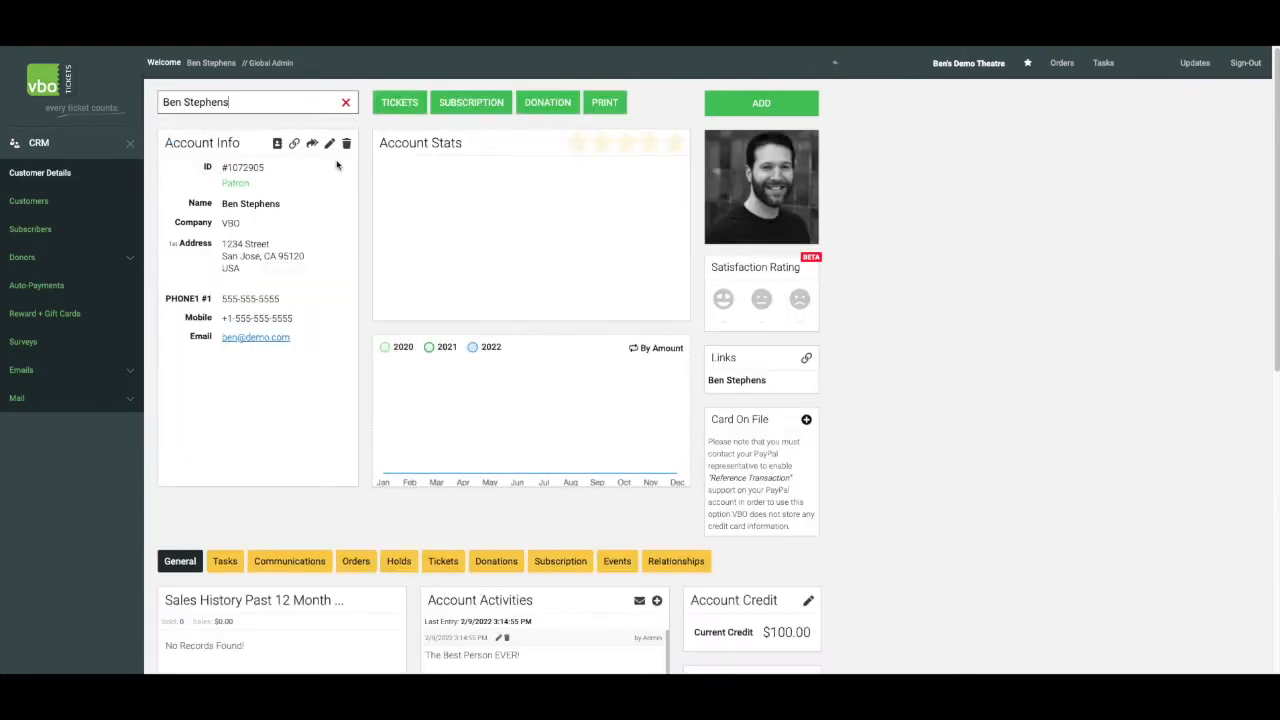
click(329, 144)
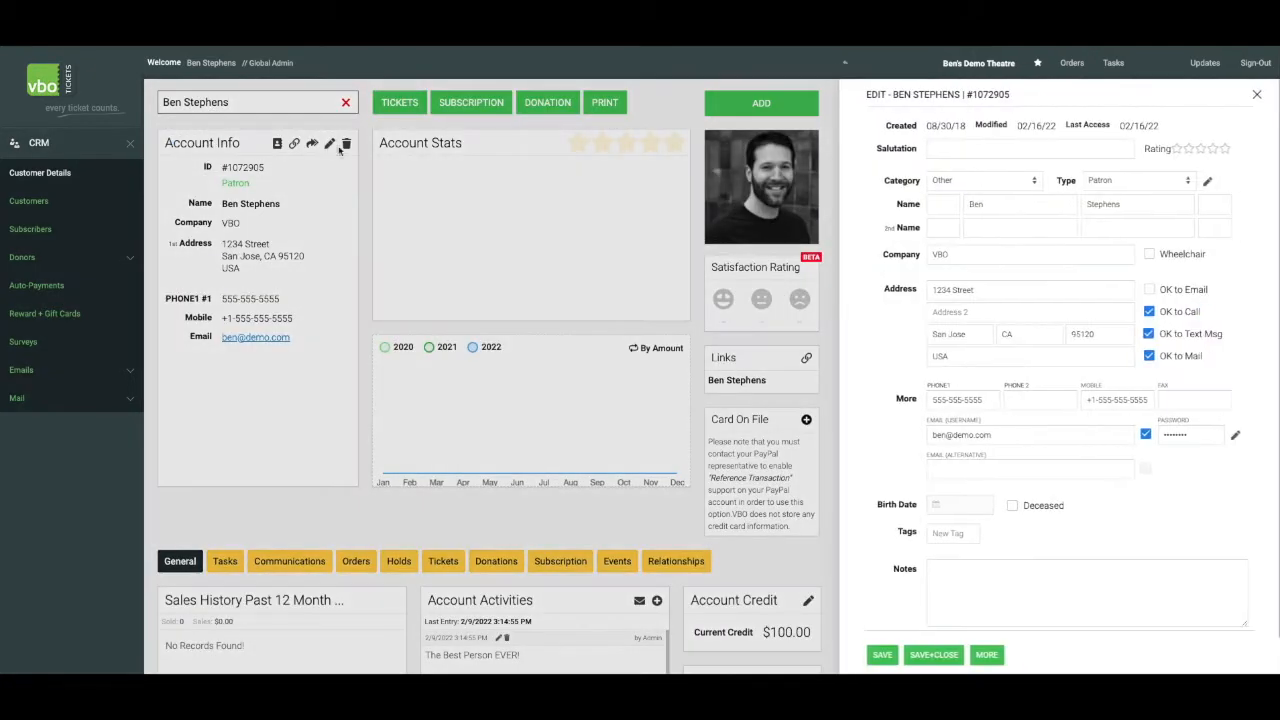
click(986, 655)
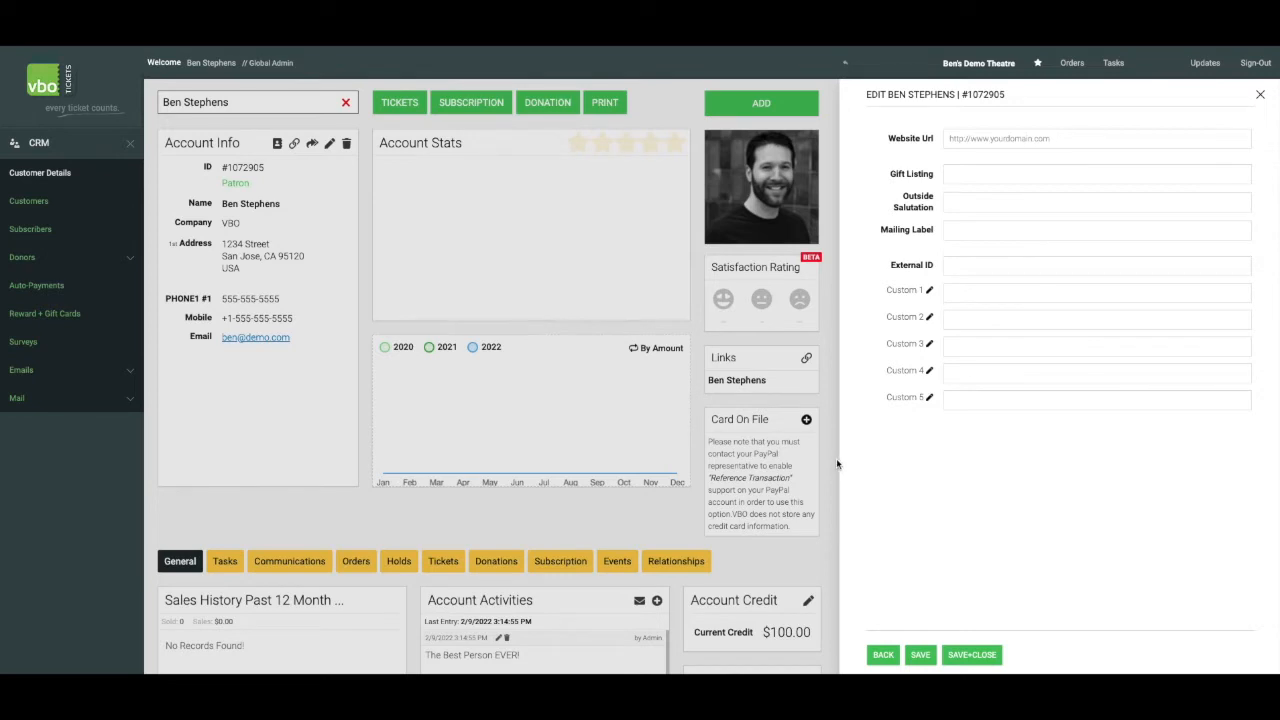
Rename the Custom 1 field to Favorite Color and save the label
click(929, 290)
triple_click(986, 291)
key(BackSpace)
text(Fi)
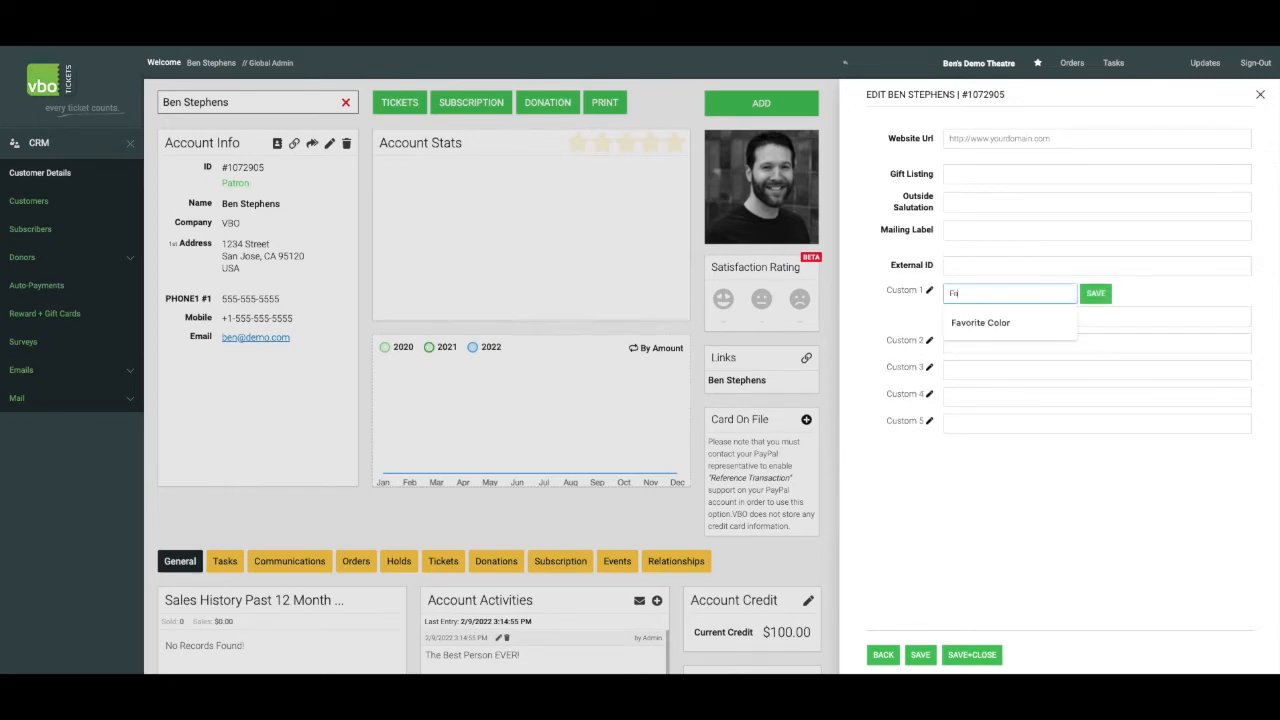
click(981, 323)
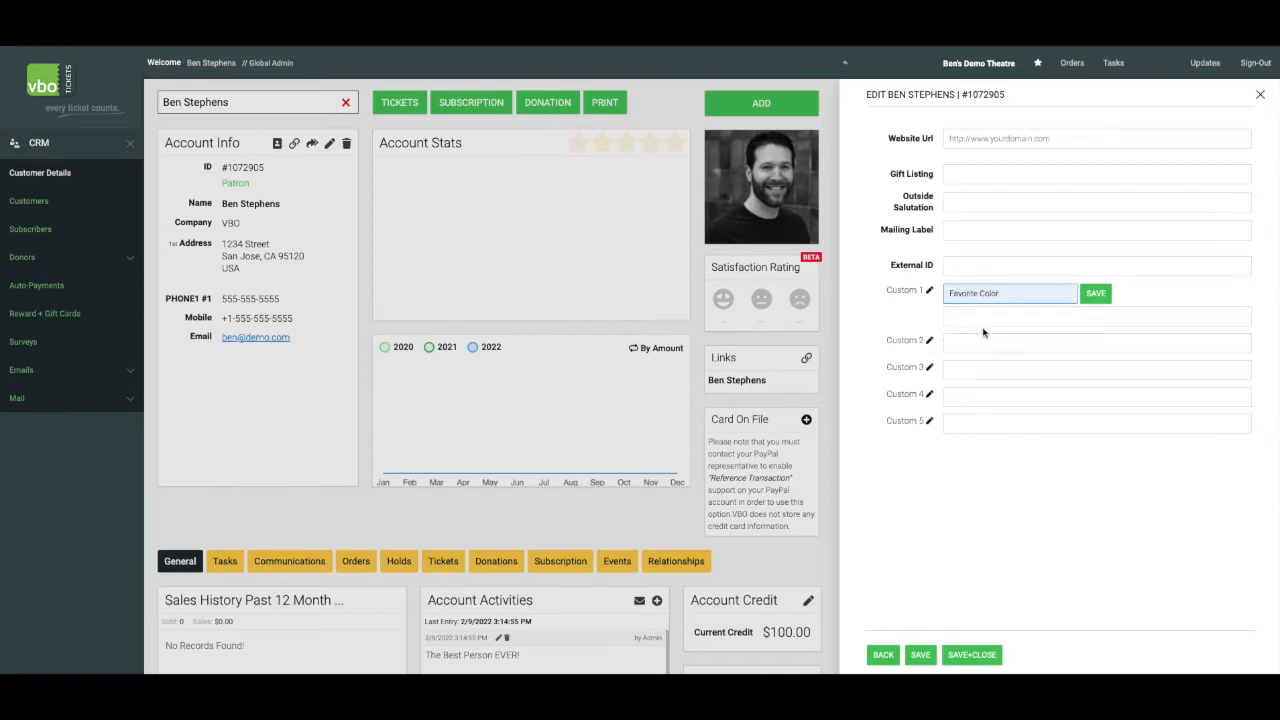
click(1095, 297)
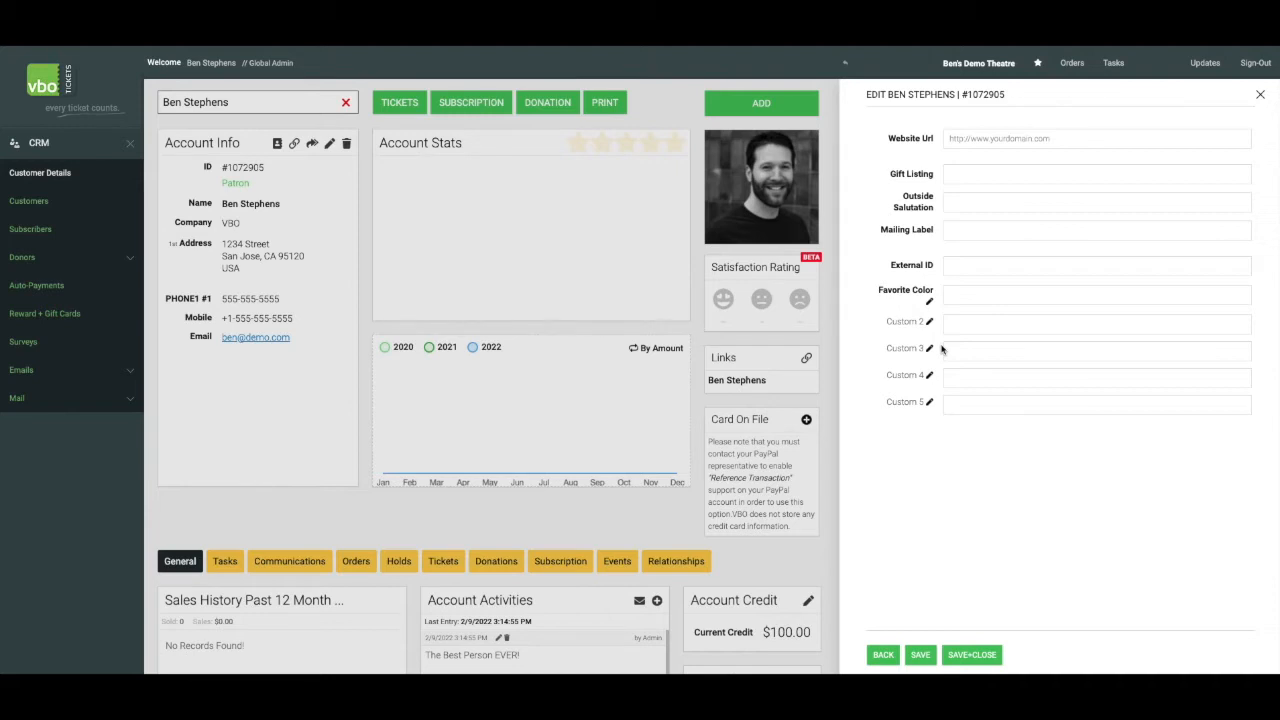
Rename the Custom 2 field to Favorite Animal and save the label
click(929, 321)
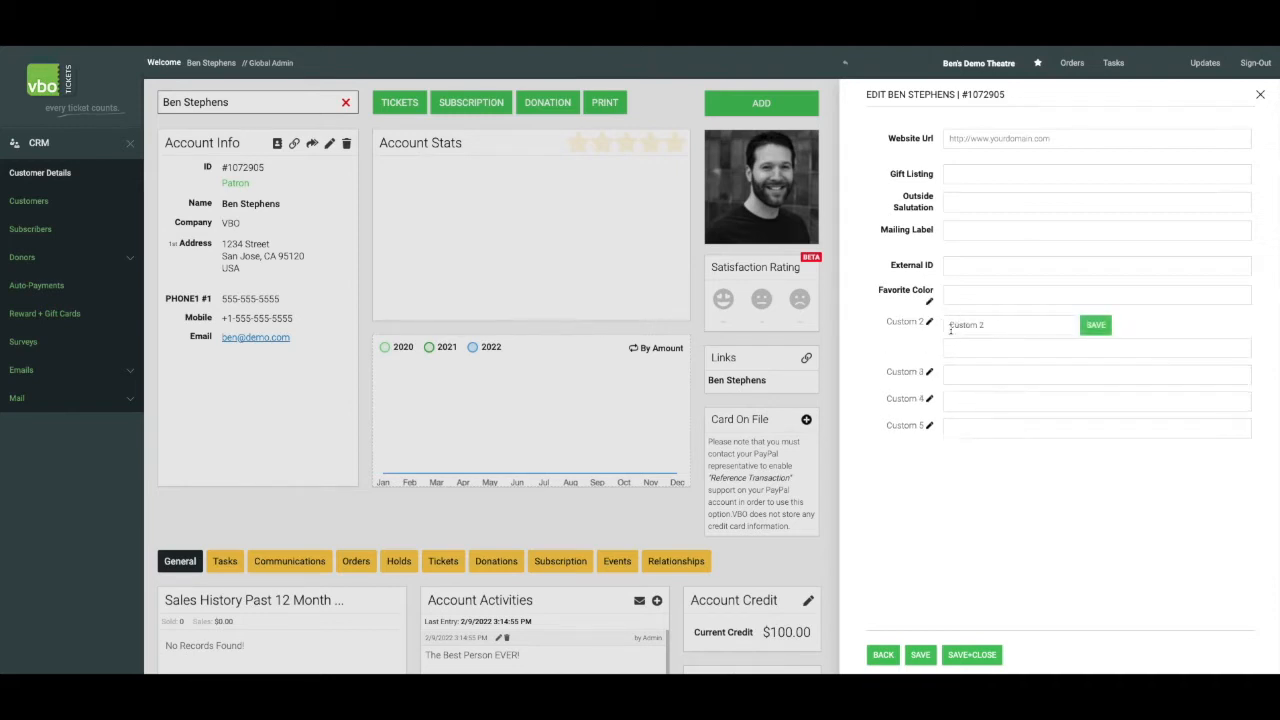
triple_click(997, 327)
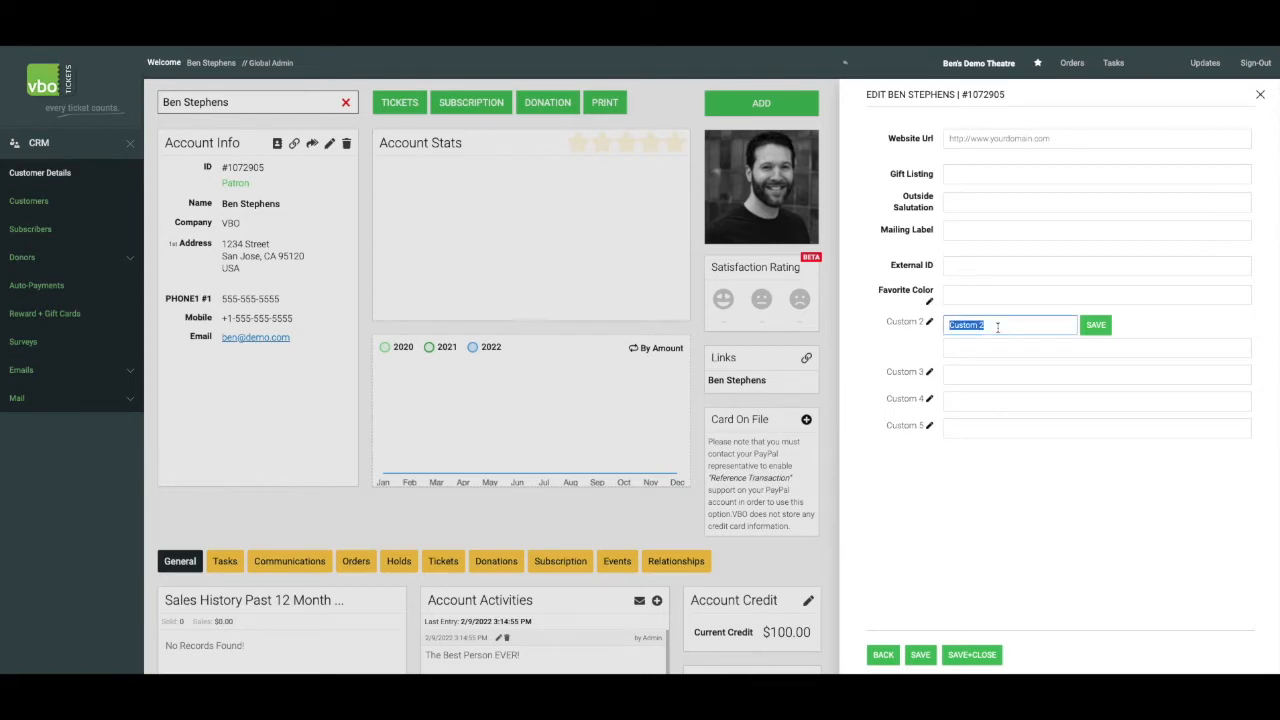
key(BackSpace)
text(Favorite Animal)
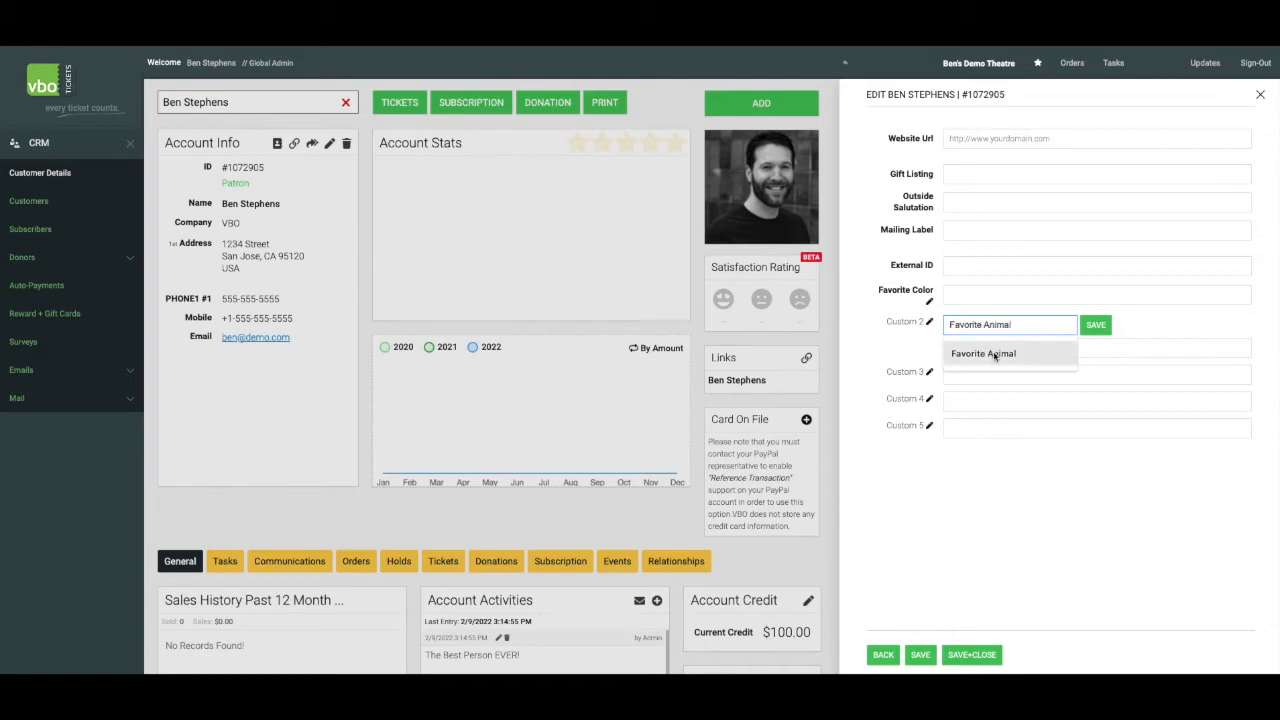
click(998, 358)
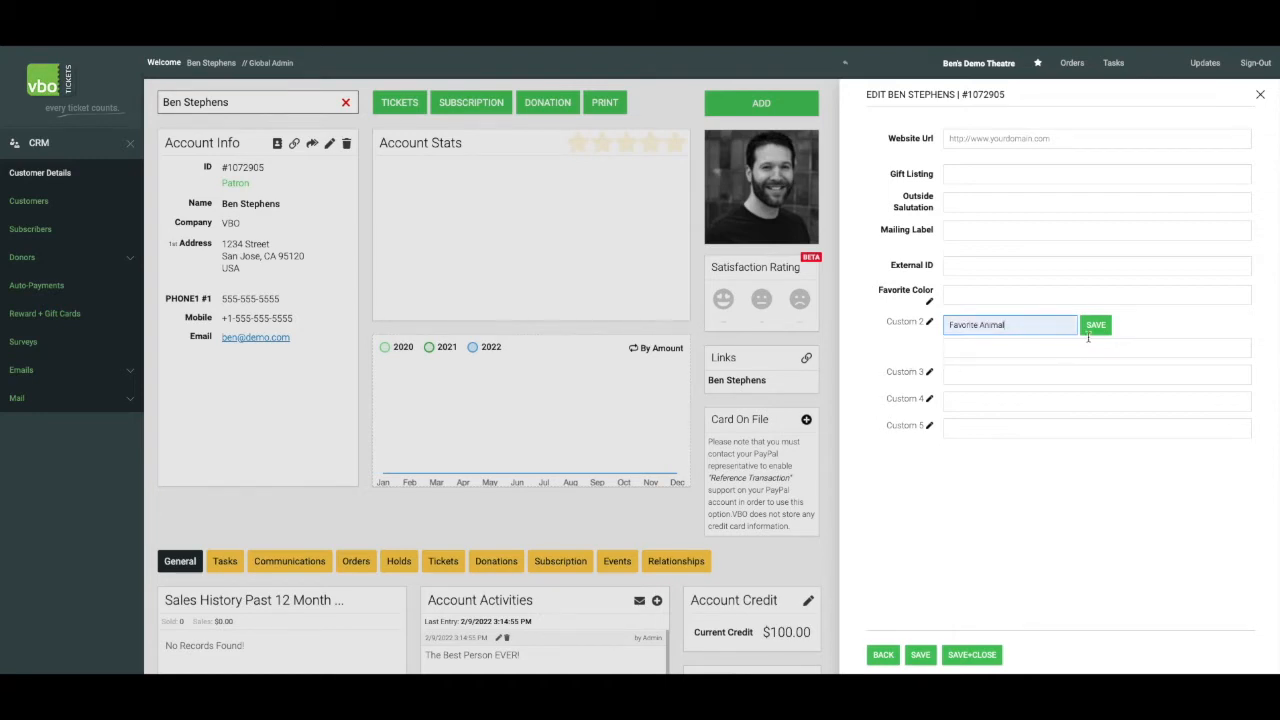
click(1095, 326)
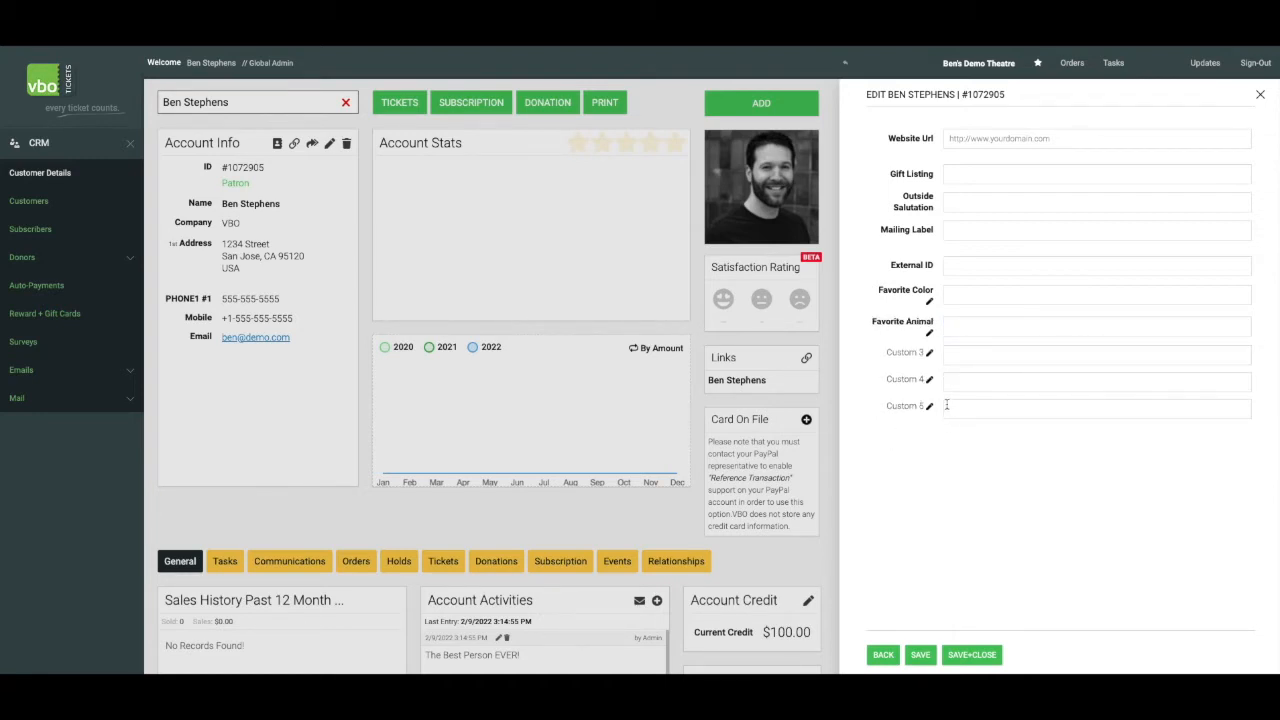
Set the patron's Favorite Color to Red and Favorite Animal to Lion, then save and close the record
click(979, 294)
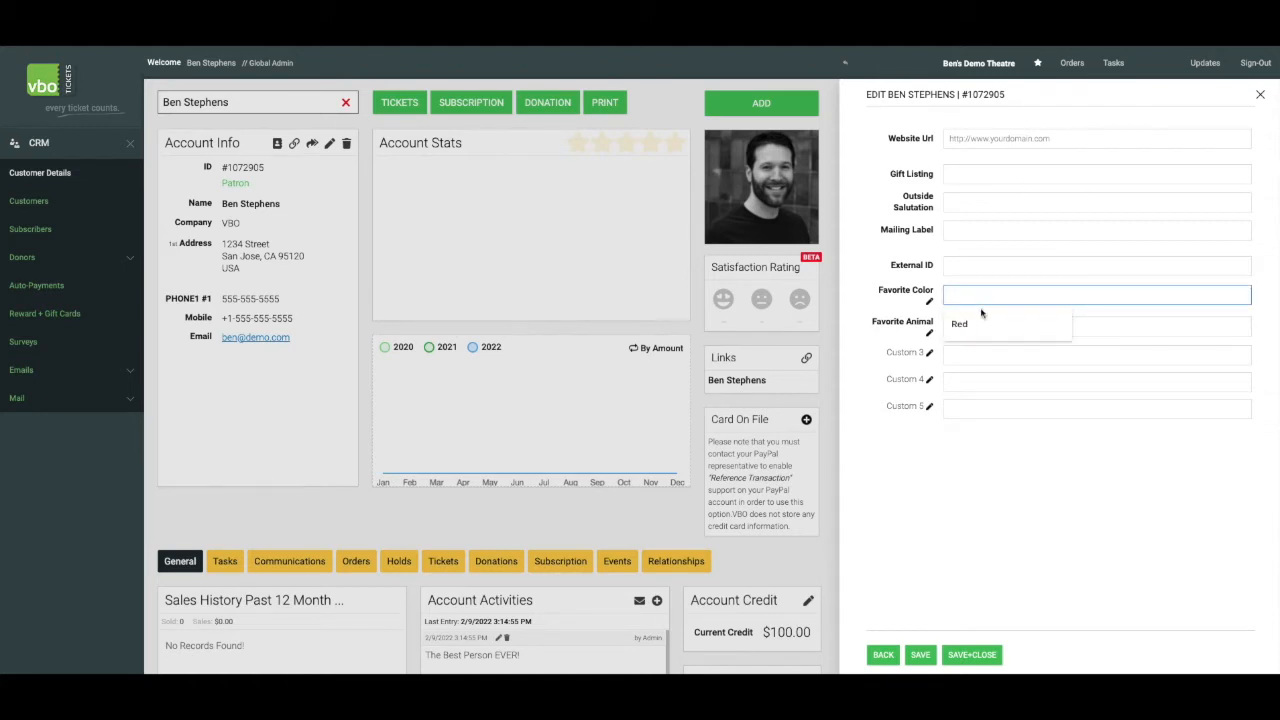
click(950, 325)
click(948, 327)
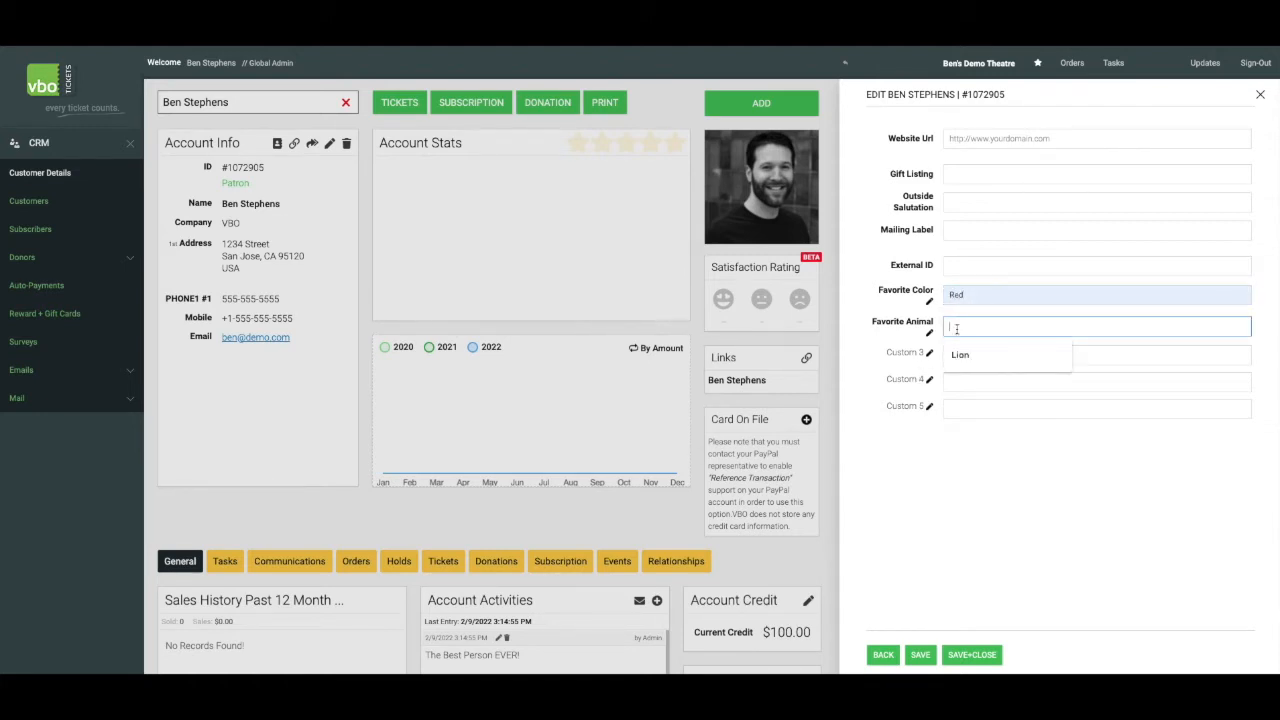
click(963, 353)
click(924, 655)
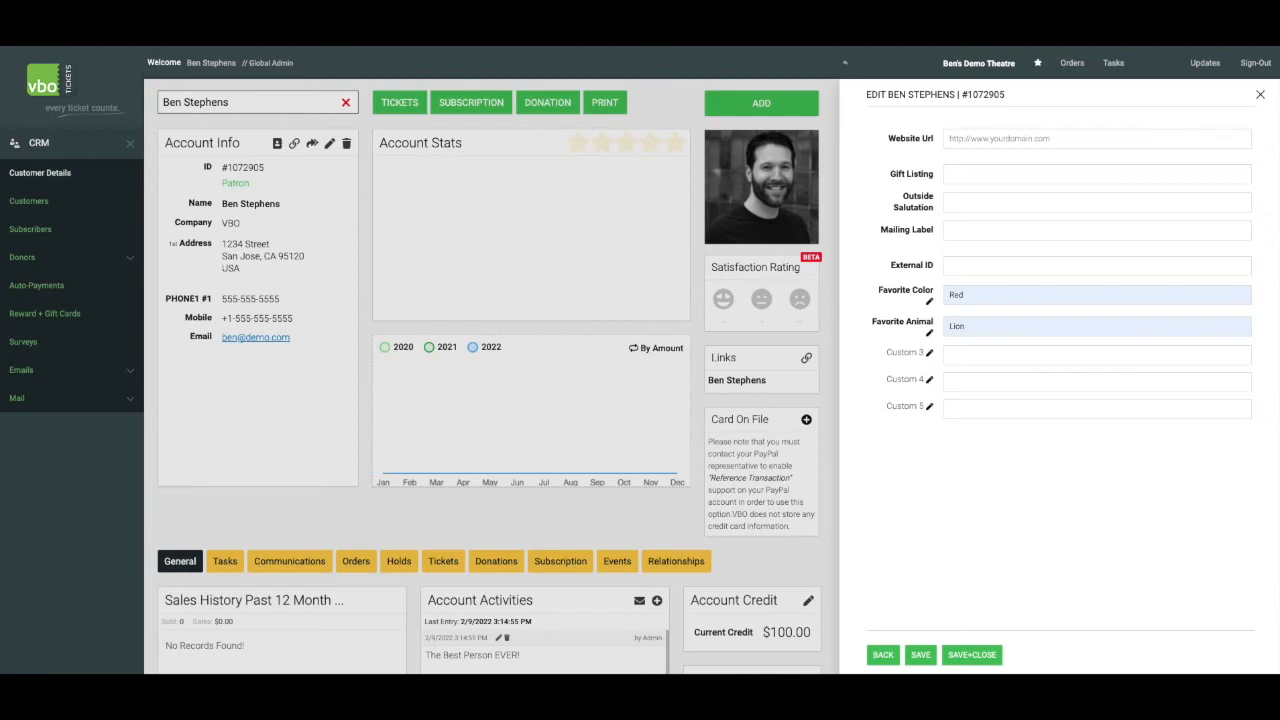
click(1261, 97)
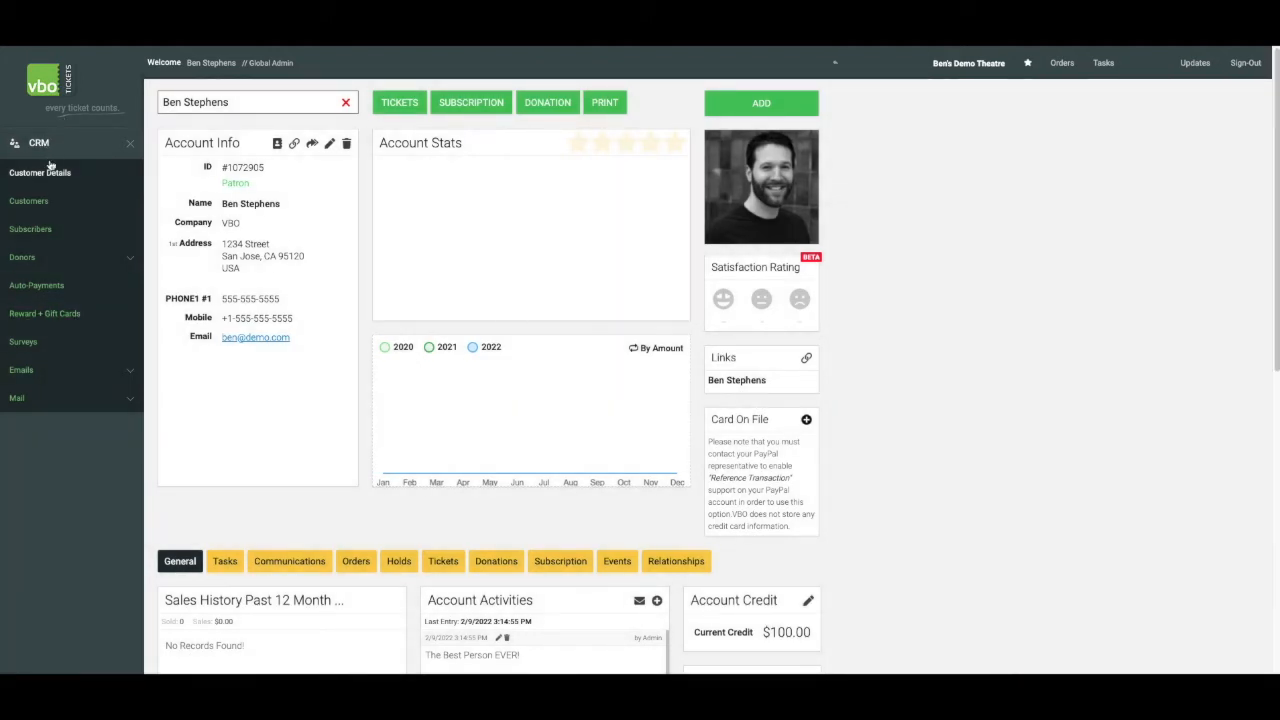
Enable the Favorite Color question in the CRM Surveys with the options Red, Blue, Black
click(44, 345)
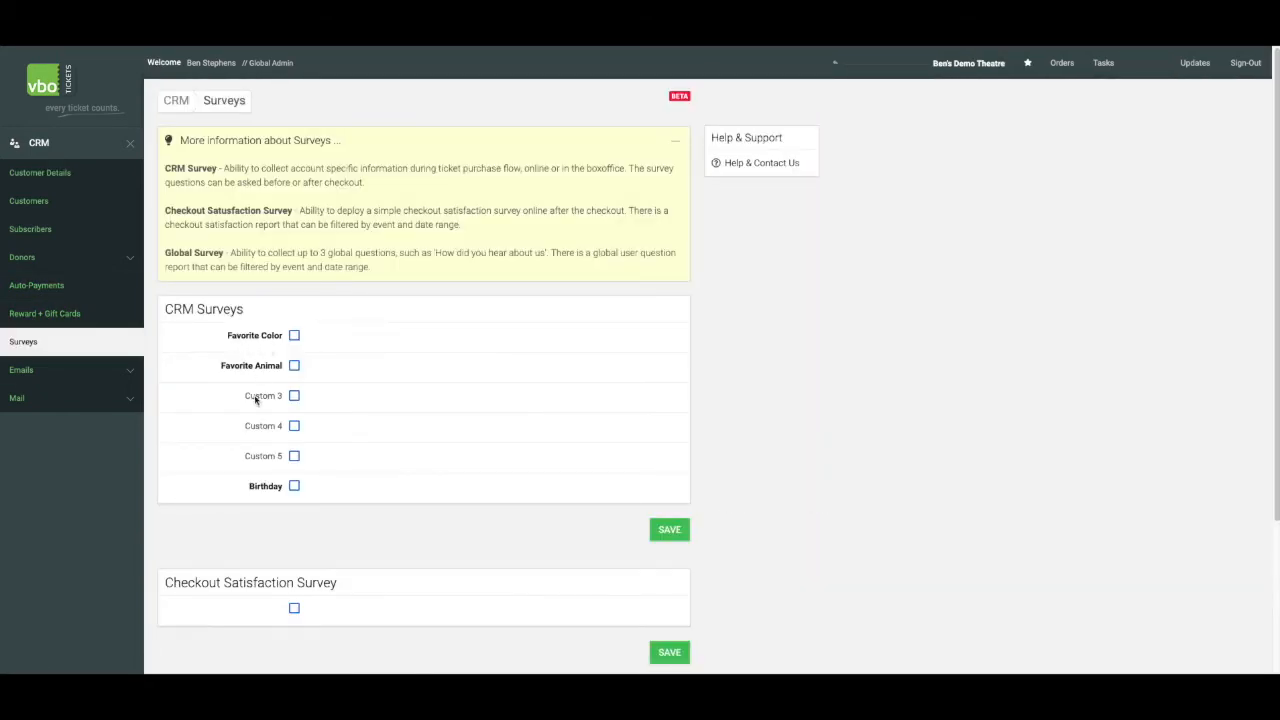
click(294, 337)
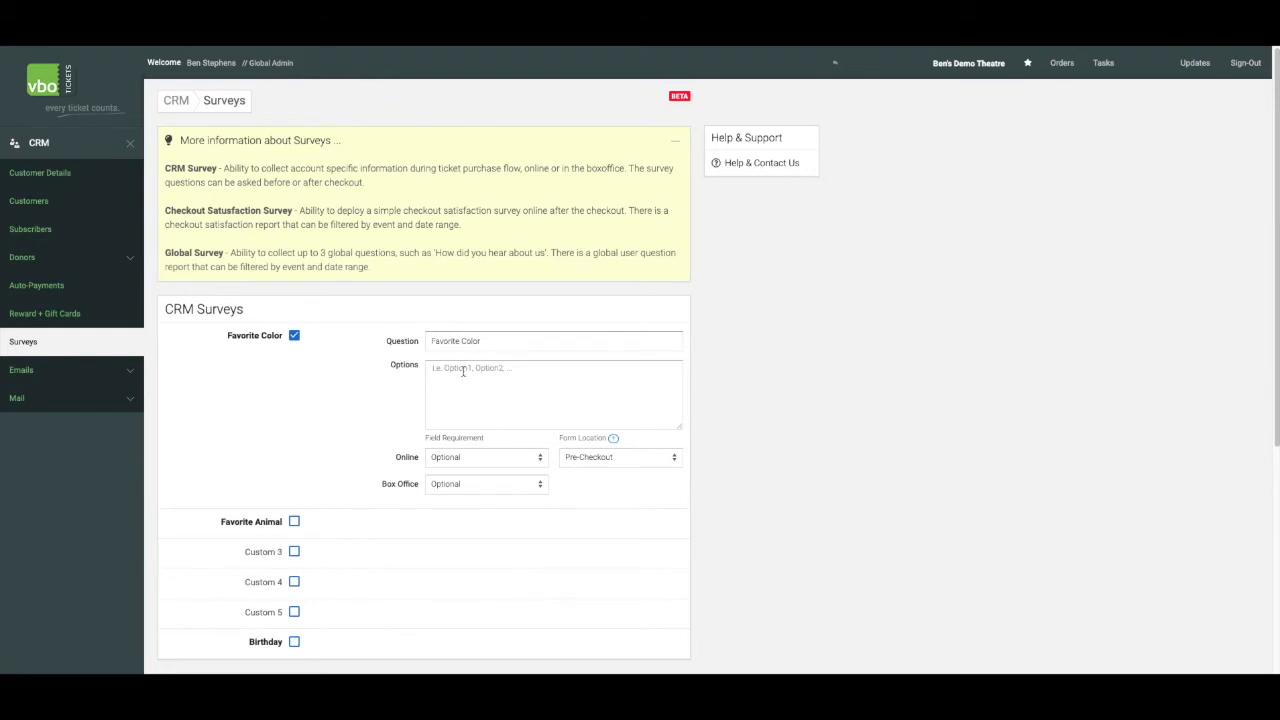
click(463, 371)
text(Red)
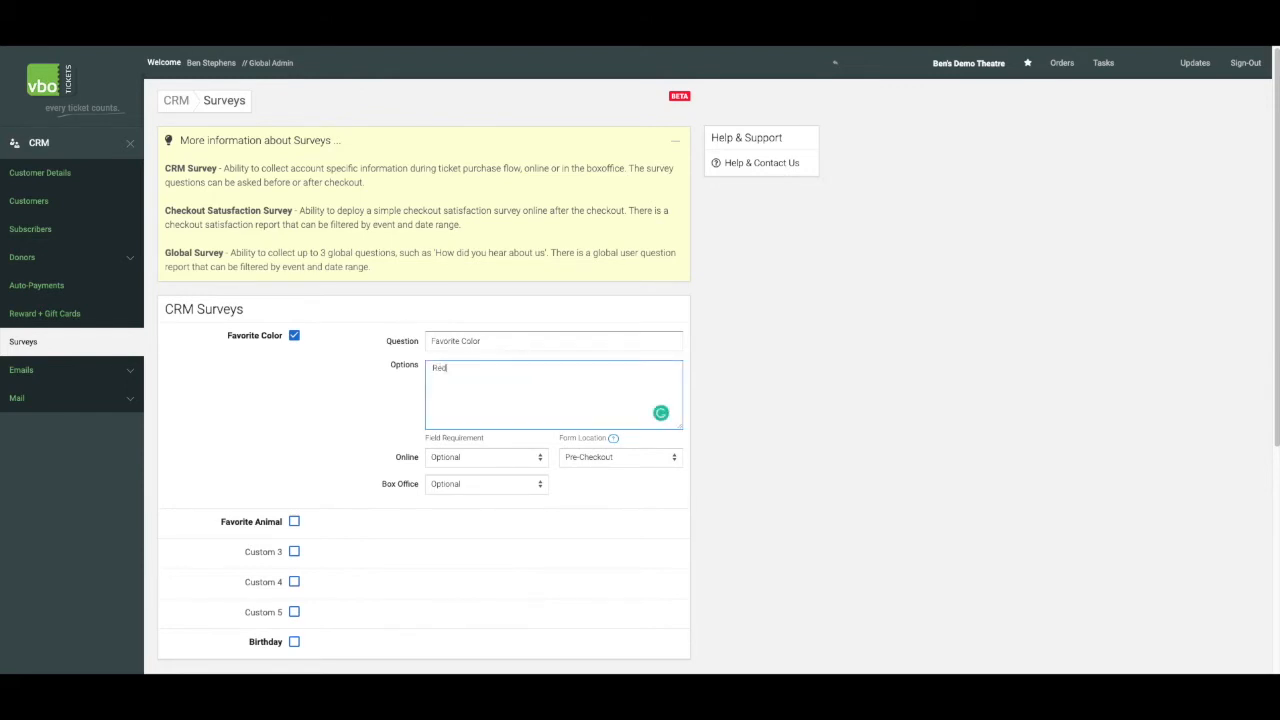
text(, Blue, Black)
Enable the Favorite Animal survey question with the form location Post-Checkout and save the CRM Surveys
scroll(625, 465, down, 1)
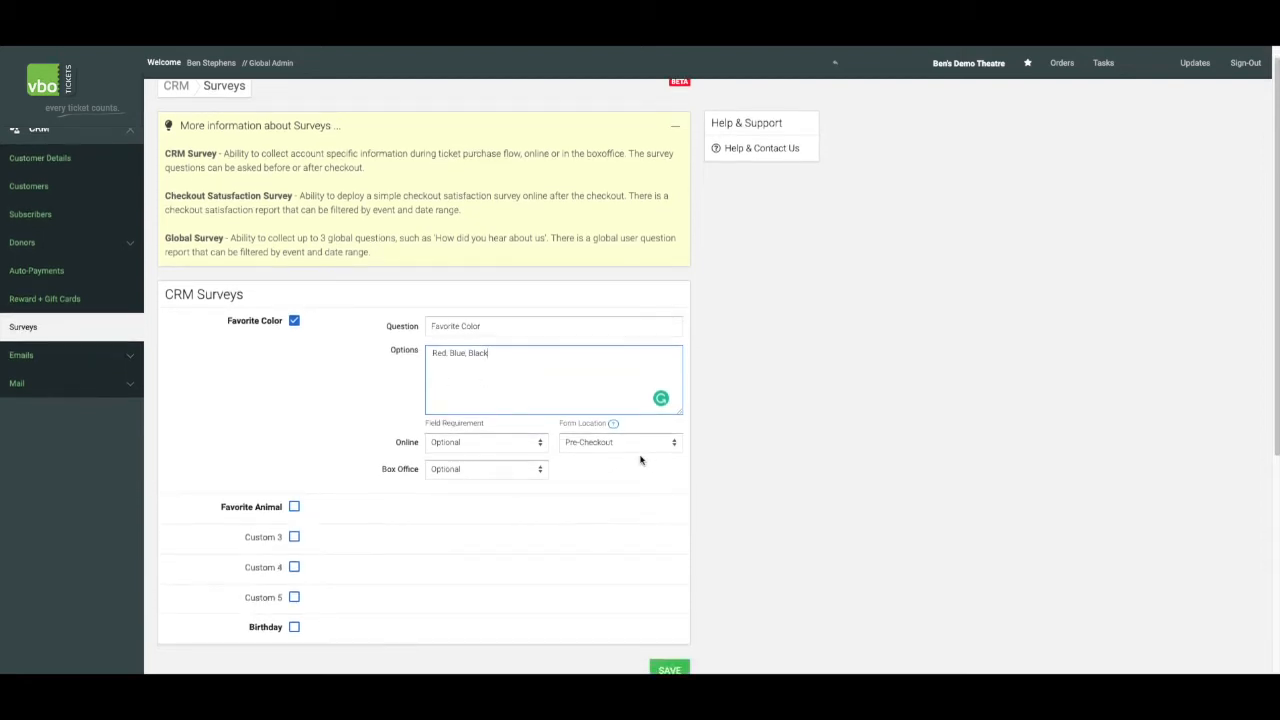
click(293, 507)
scroll(493, 500, down, 1)
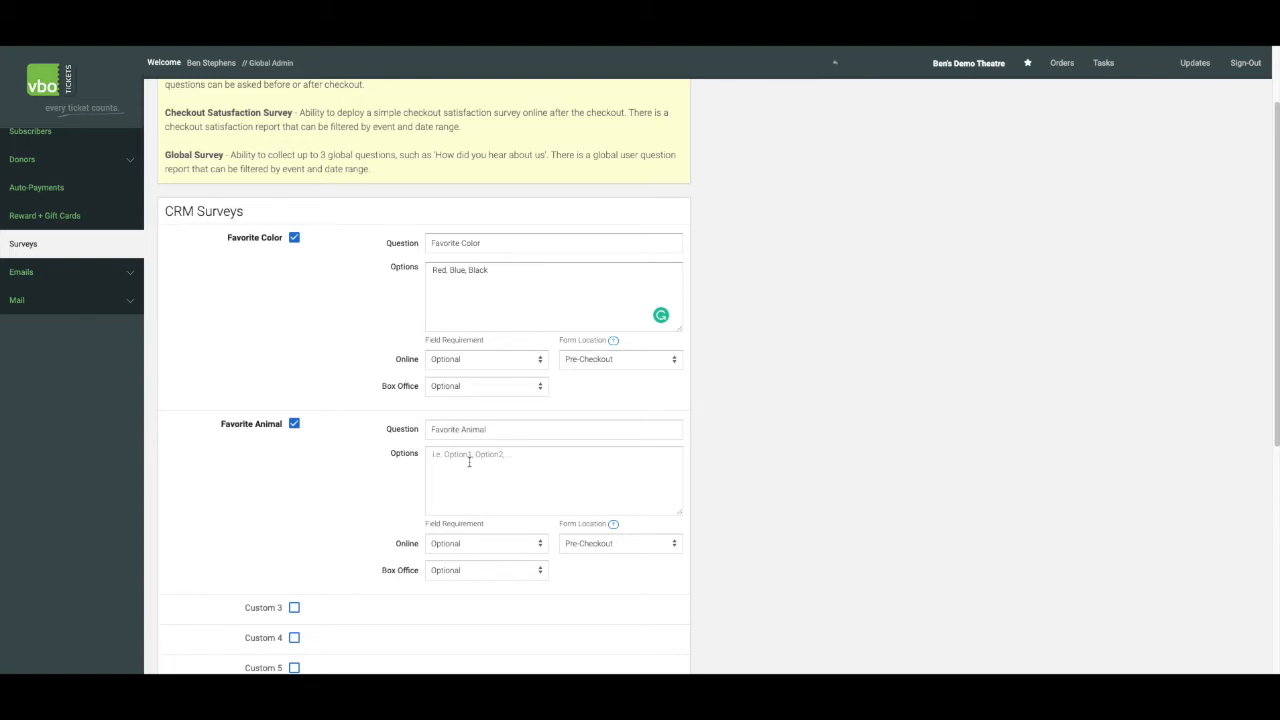
scroll(530, 510, down, 2)
click(601, 423)
click(601, 440)
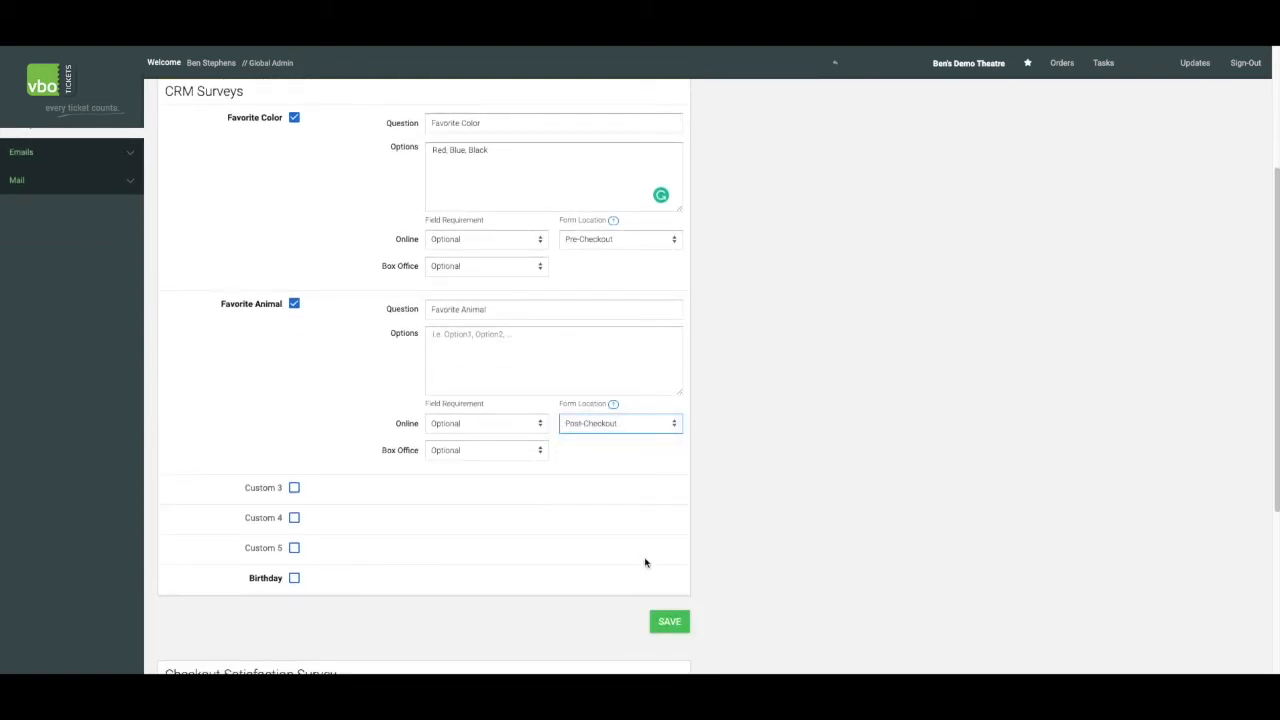
click(670, 623)
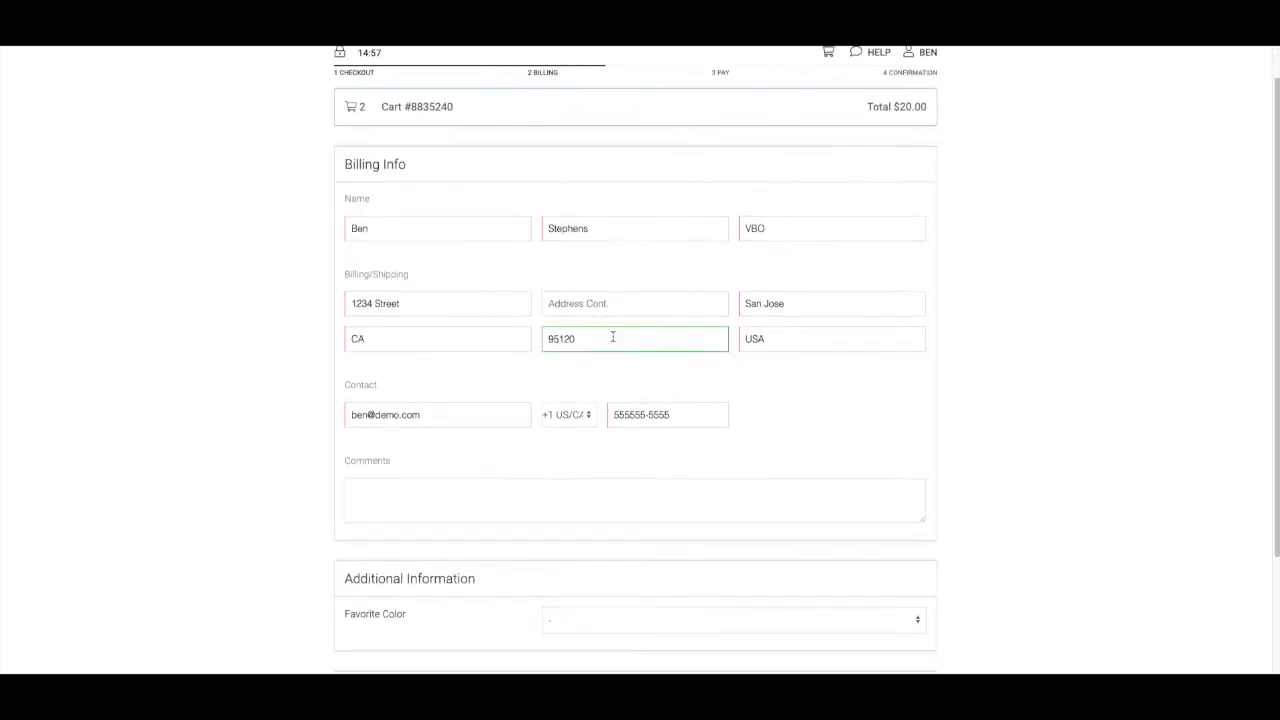
Complete the online checkout's billing page with Favorite Color Red, Email Signup and the terms accepted, and continue to payment
scroll(613, 337, down, 2)
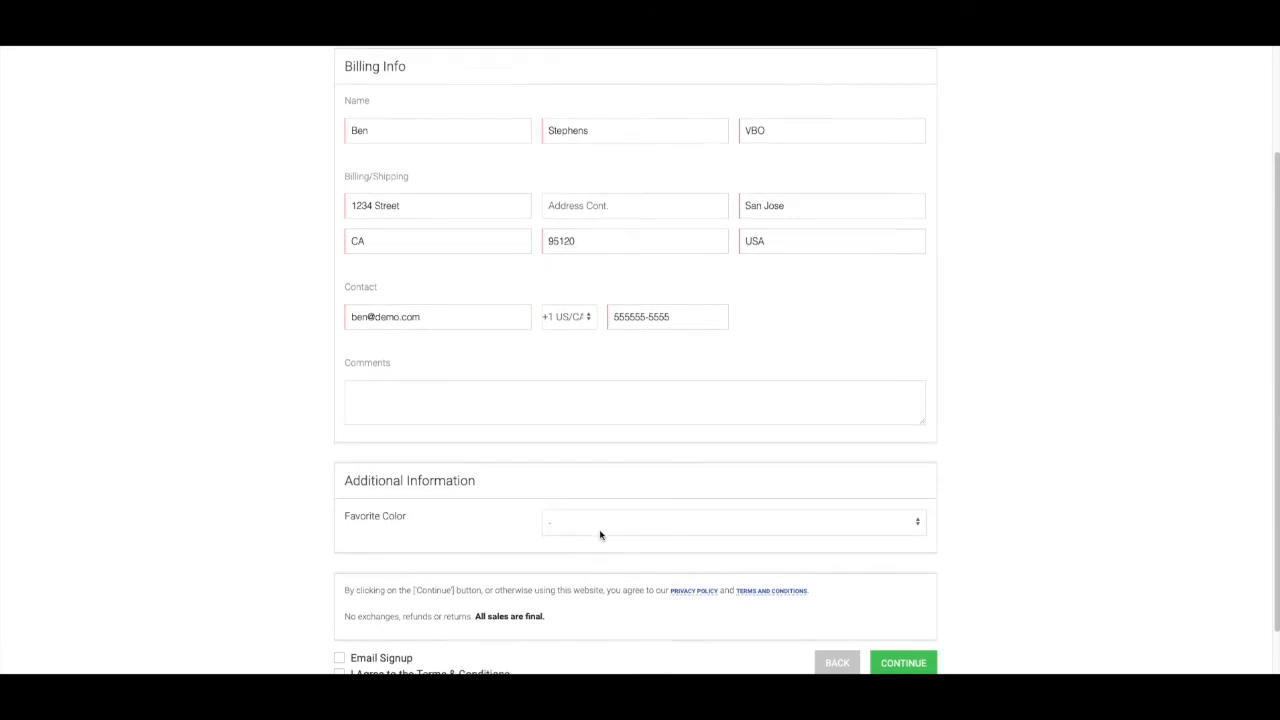
scroll(600, 535, down, 1)
click(595, 527)
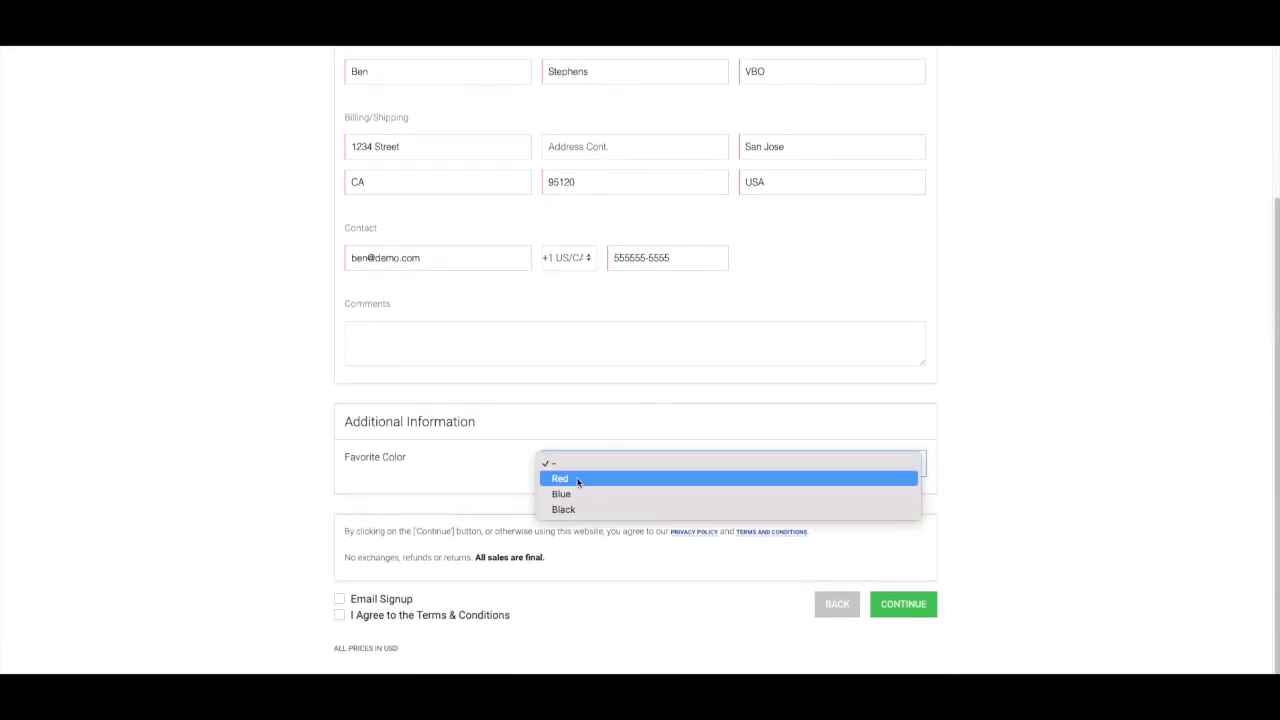
click(577, 481)
click(339, 599)
click(338, 615)
click(914, 612)
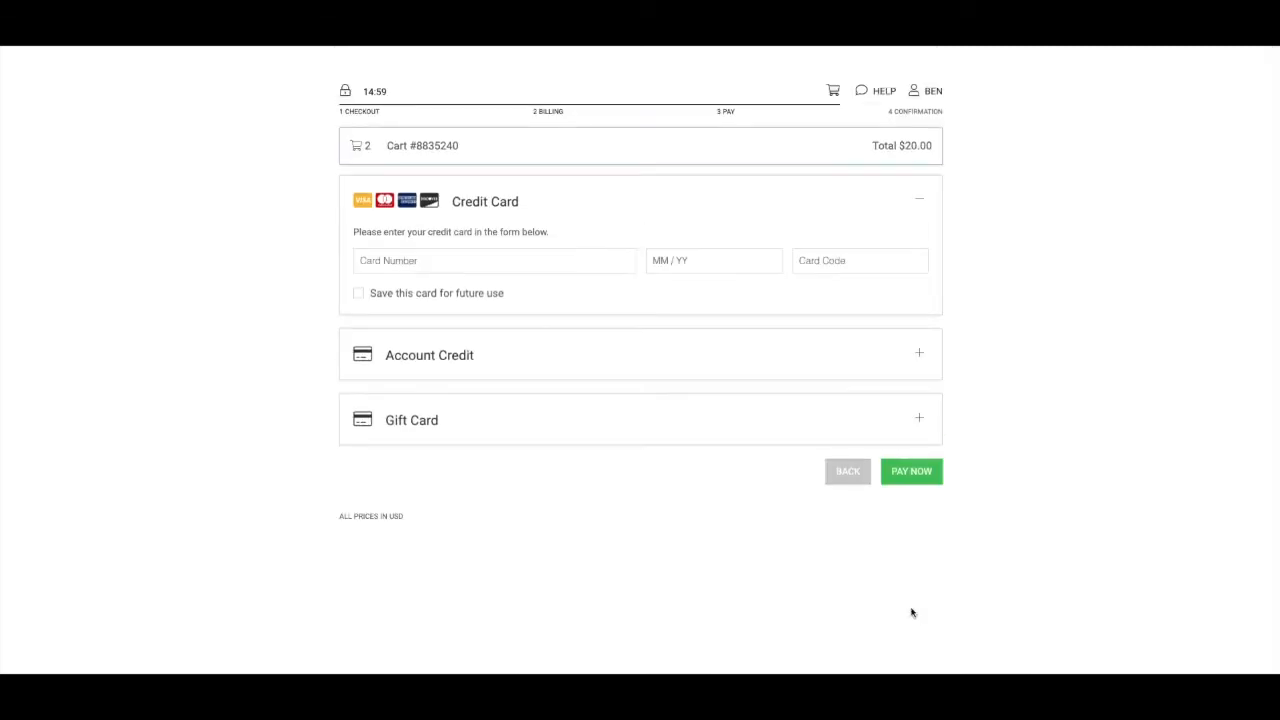
Choose Gift Card payment for the online order and save Lion as the Favorite Animal answer on the confirmation page
click(455, 429)
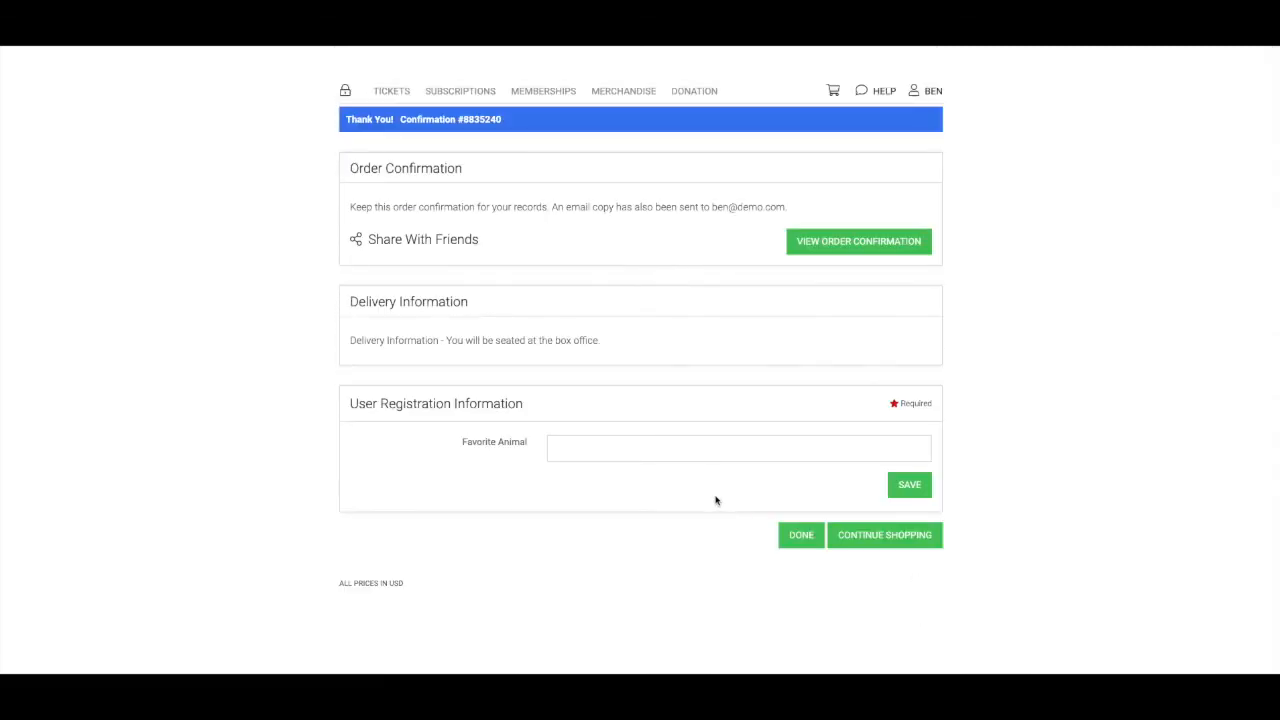
click(588, 449)
text(Lion)
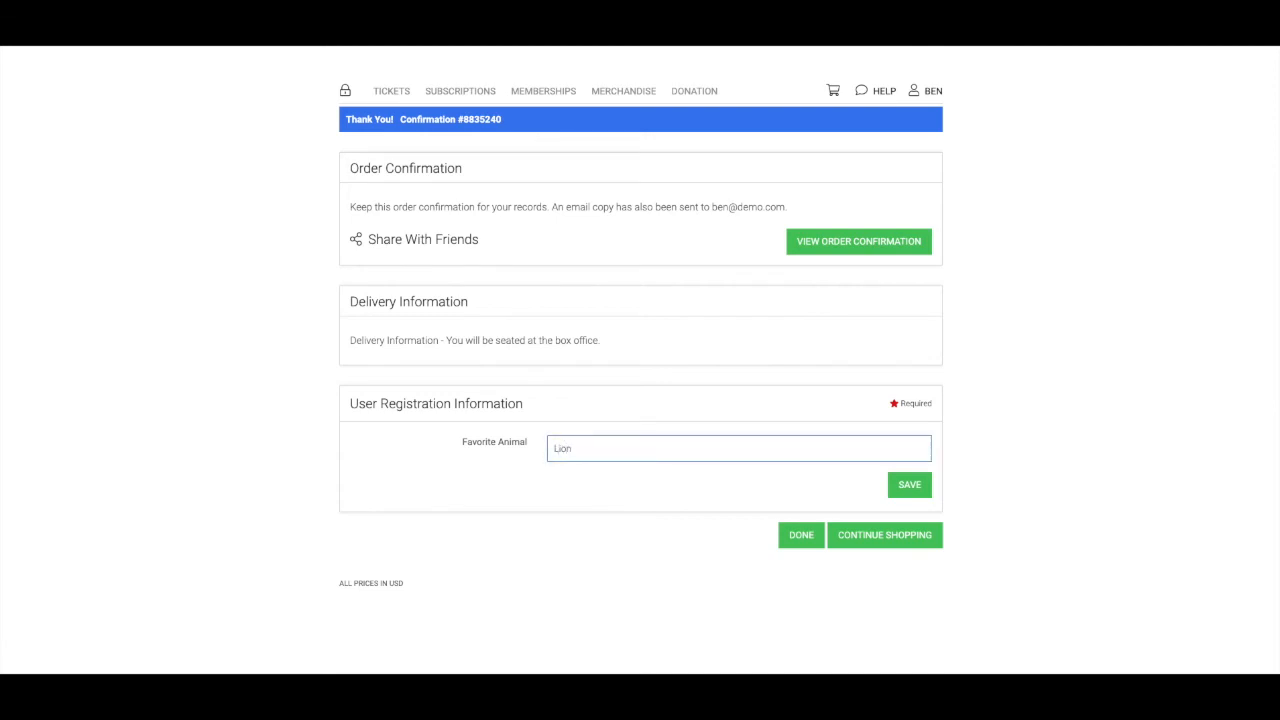
click(905, 485)
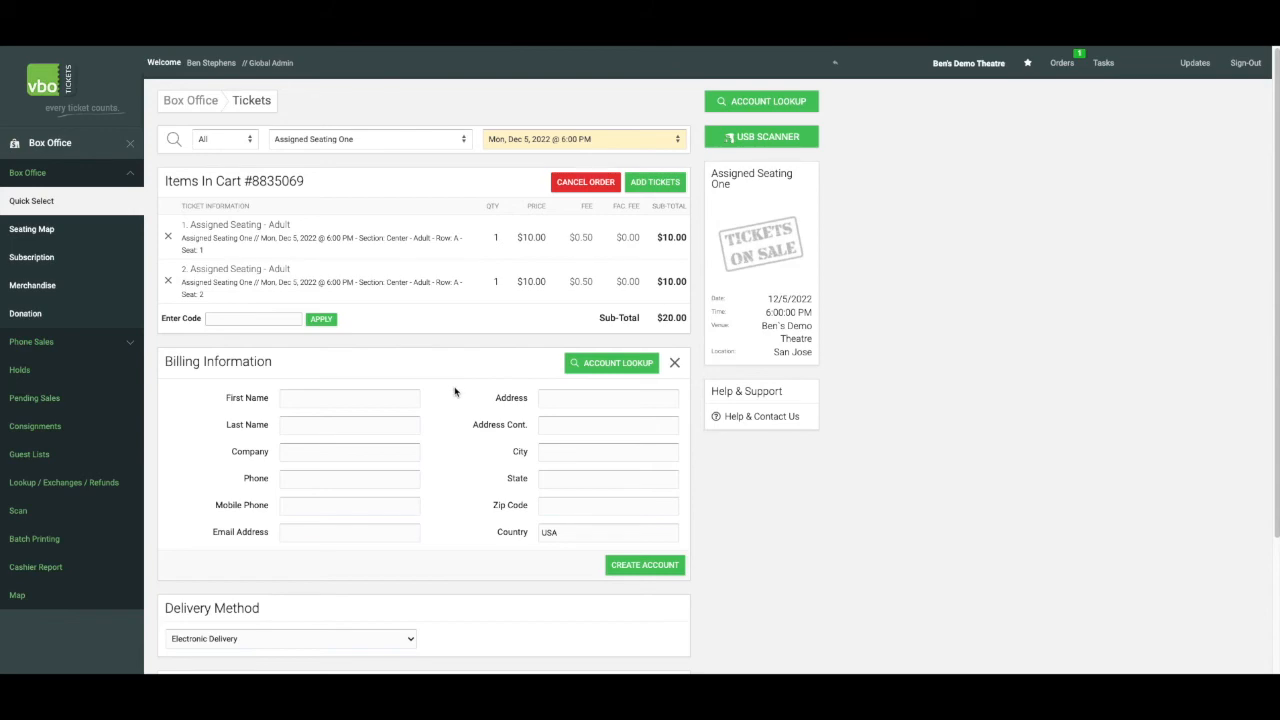
Look up the customer's account by name for the box office order and load it into the billing information
click(581, 364)
text(keit)
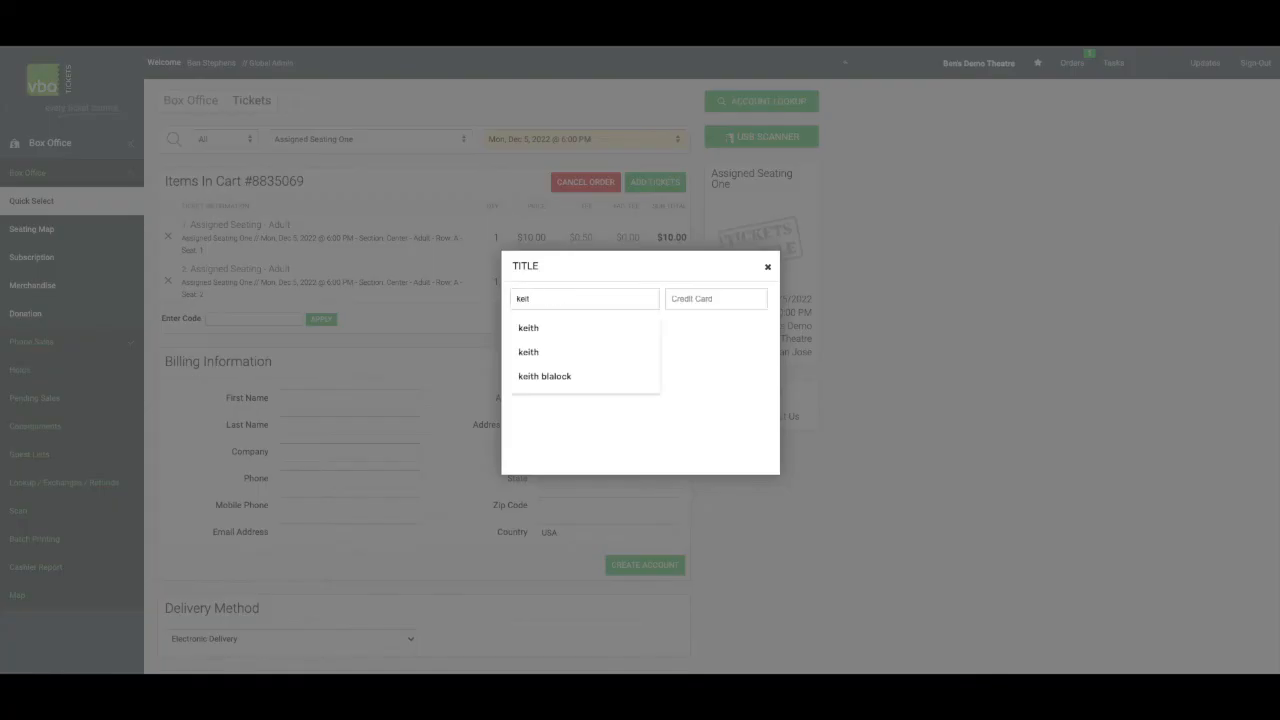
click(547, 371)
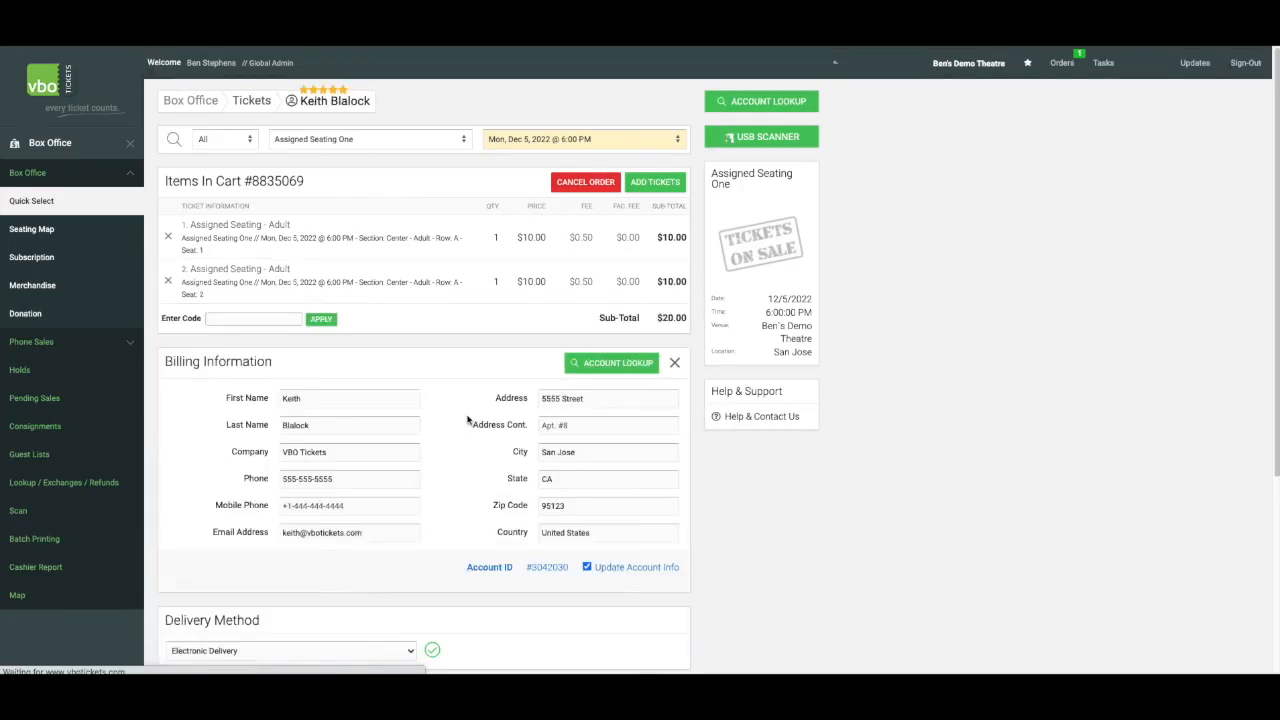
Answer the order's user questions with Red for Favorite Color and Cat for Favorite Animal
scroll(404, 452, down, 3)
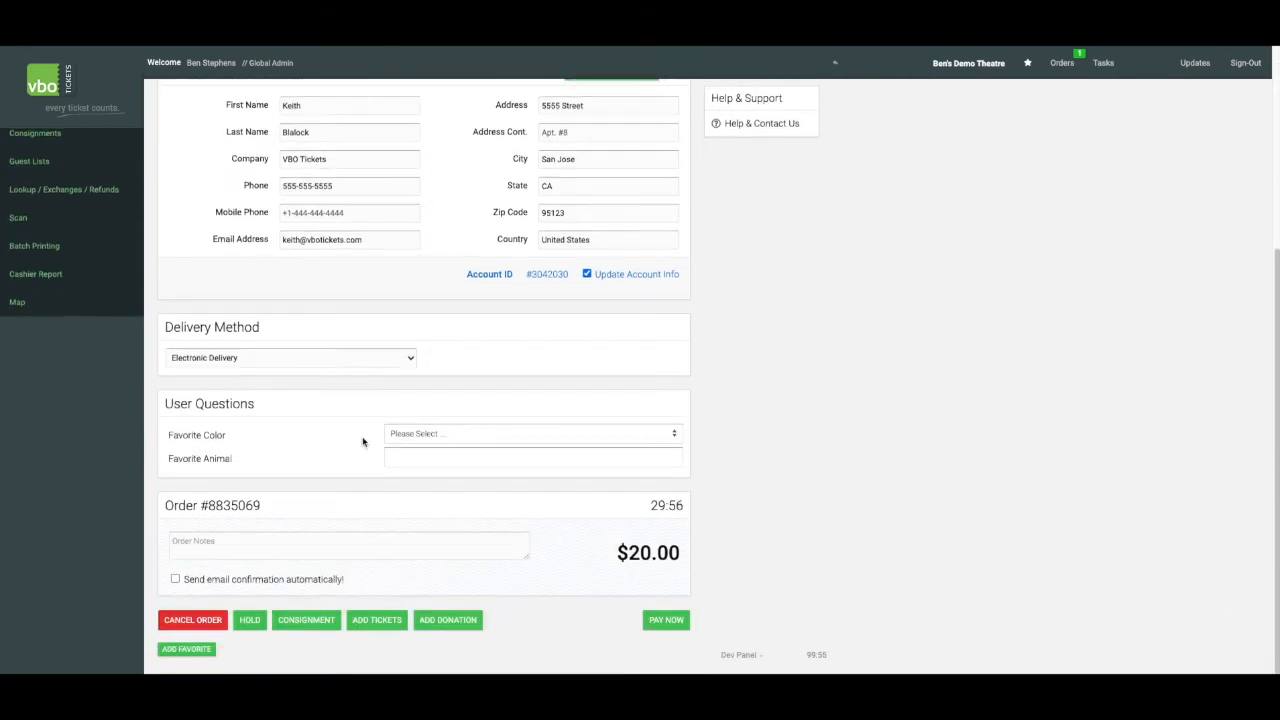
click(468, 440)
click(468, 448)
click(452, 456)
text(Ca)
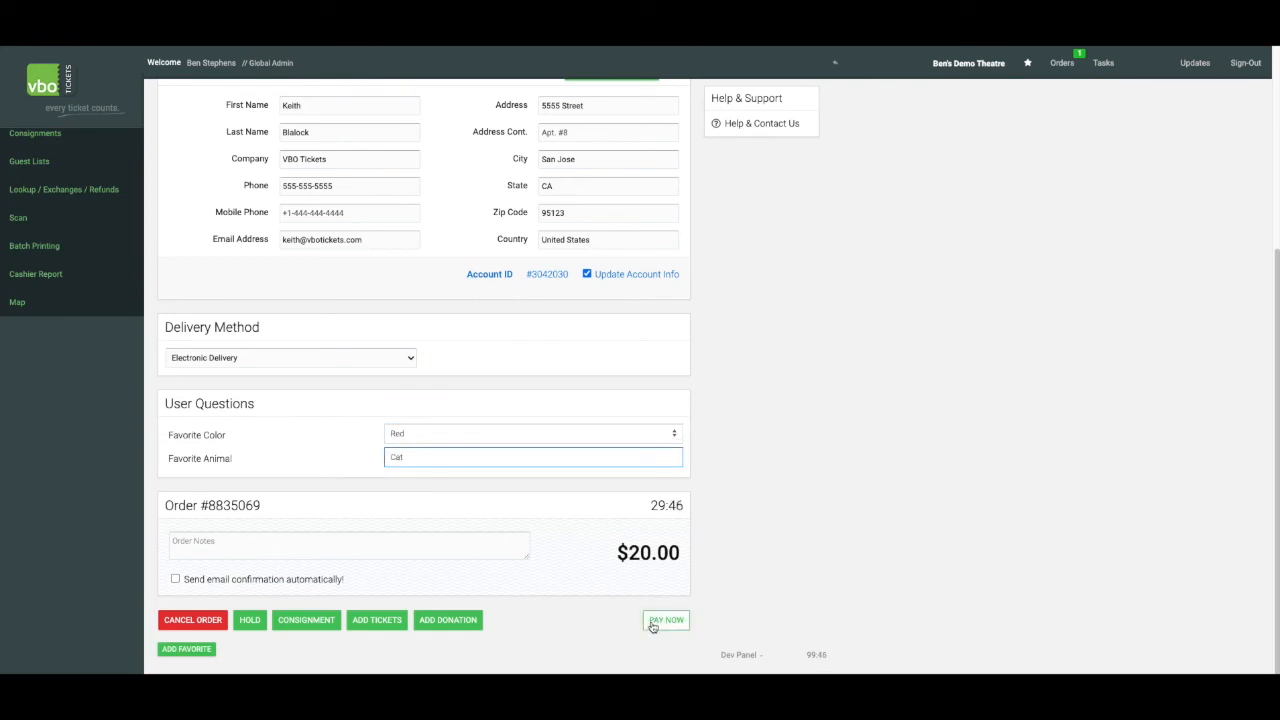
text(t)
Pay for the box office order in cash and process it
click(652, 622)
click(437, 262)
click(439, 292)
click(820, 516)
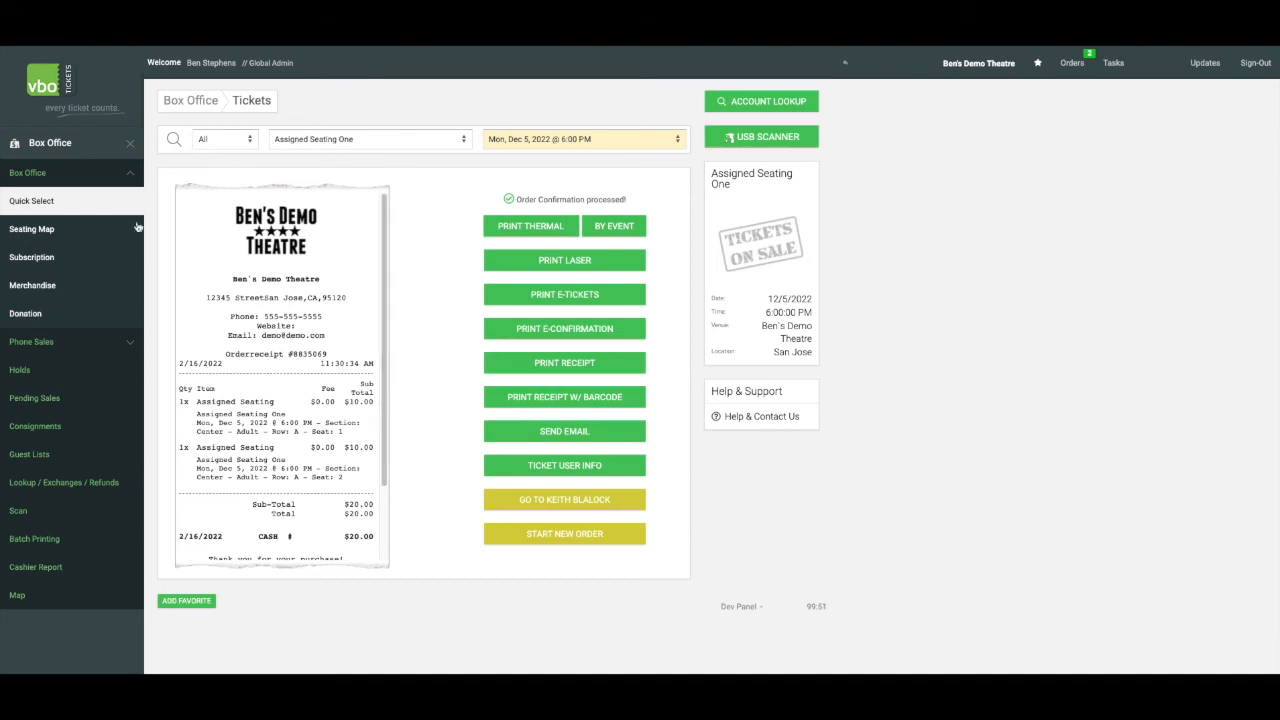
Go from the box office to the custom patron reports and start adding a new report
click(130, 144)
click(130, 265)
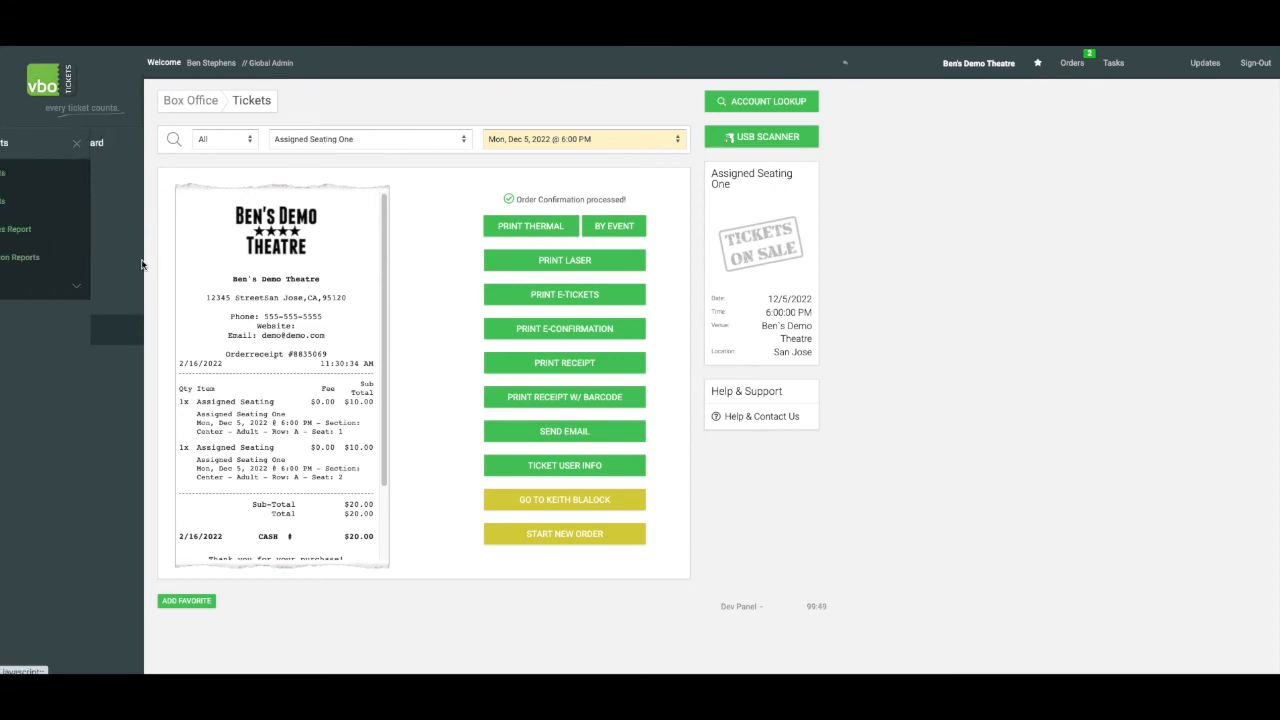
click(73, 260)
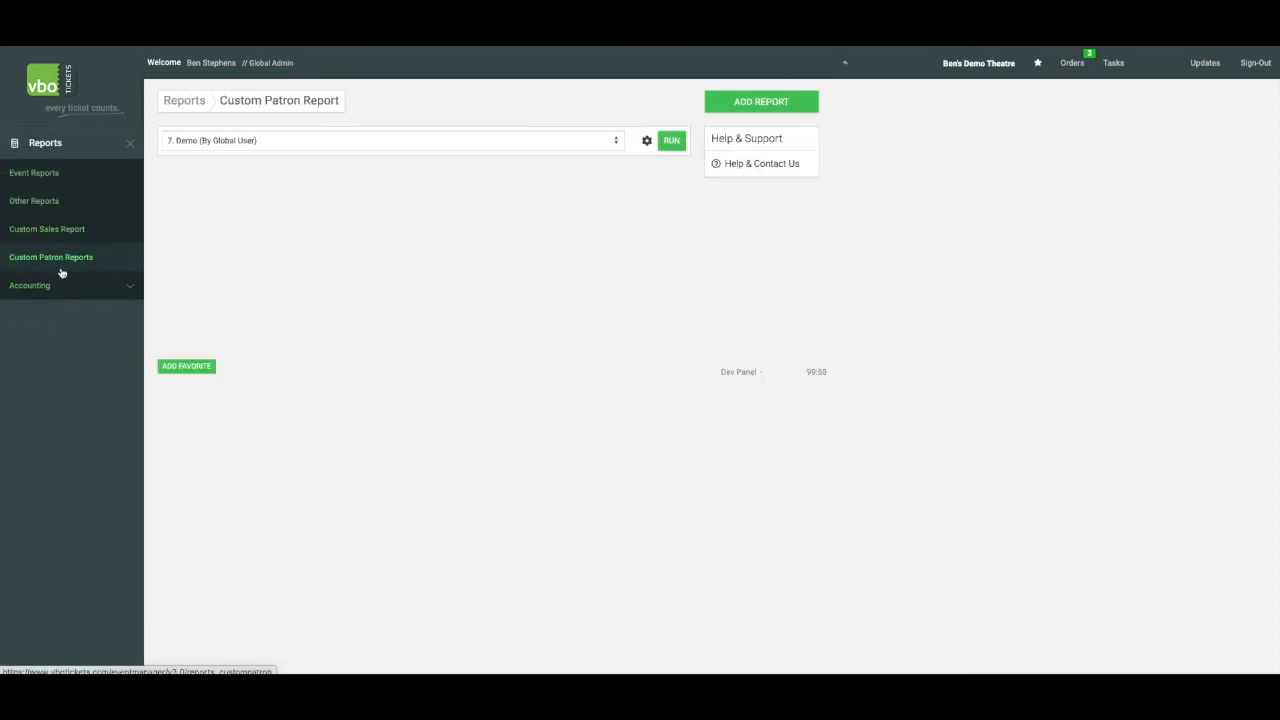
click(720, 108)
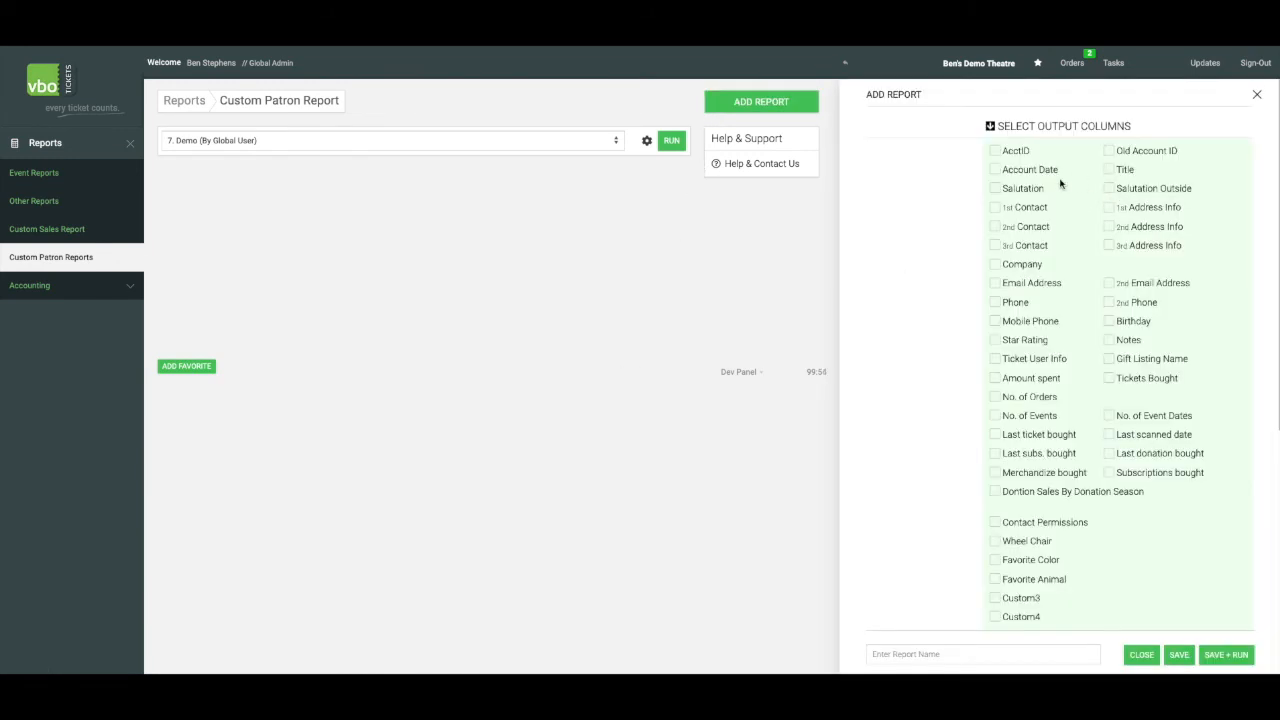
Select Favorite Color, Favorite Animal, 1st Contact and AcctID as the new patron report's output columns
scroll(1022, 425, down, 1)
scroll(1022, 425, down, 2)
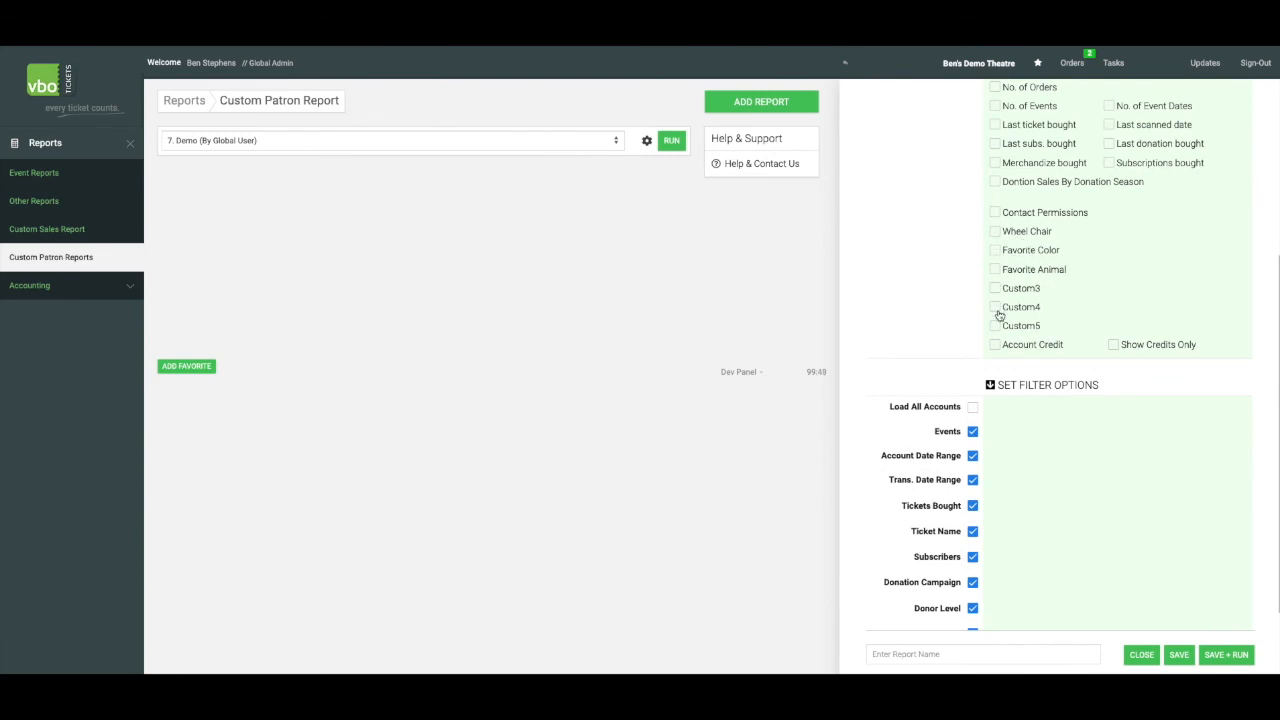
click(995, 251)
click(995, 270)
scroll(996, 275, up, 3)
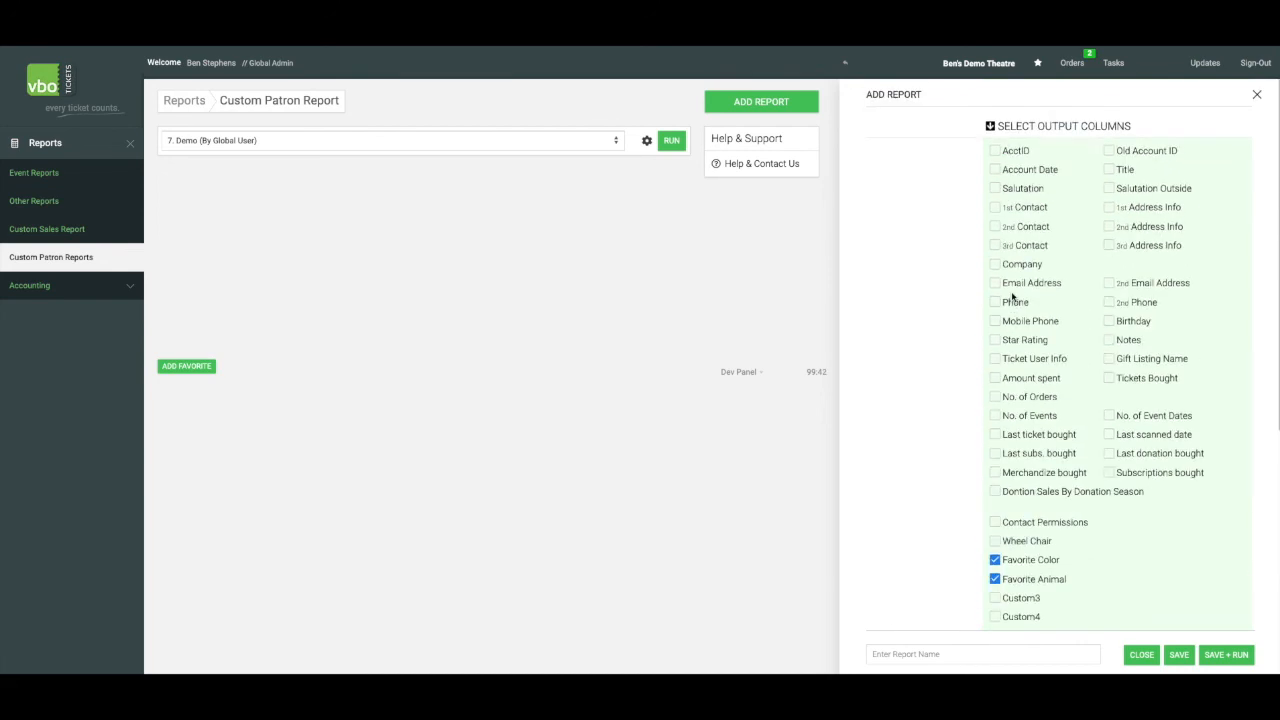
click(996, 153)
Name the patron report Demo 2, then save and run it
scroll(1066, 386, down, 2)
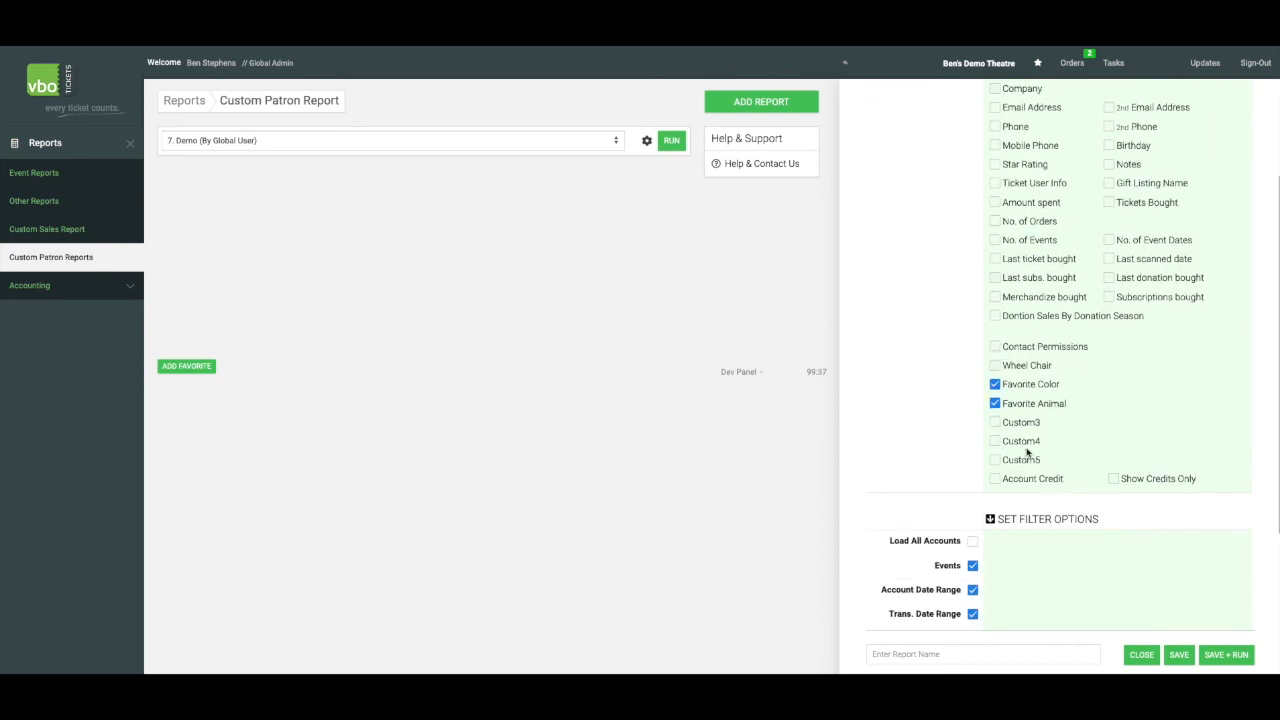
click(884, 655)
text(Demo 2)
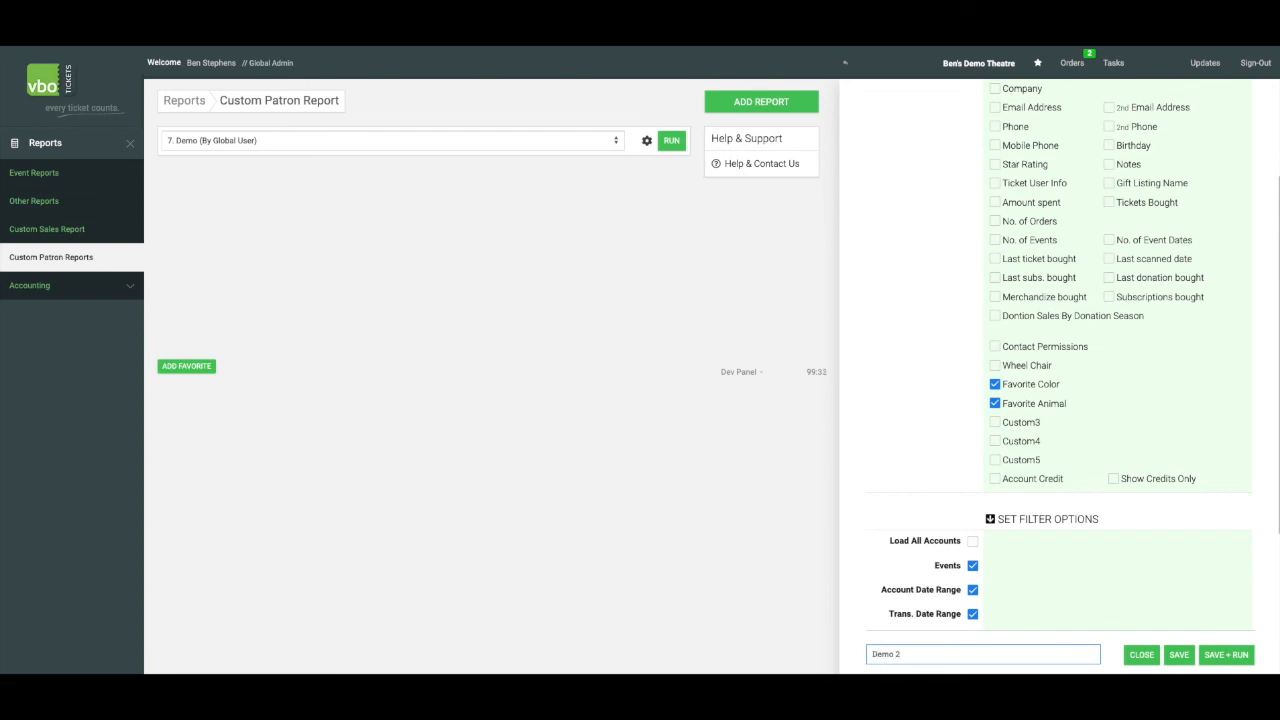
click(1214, 660)
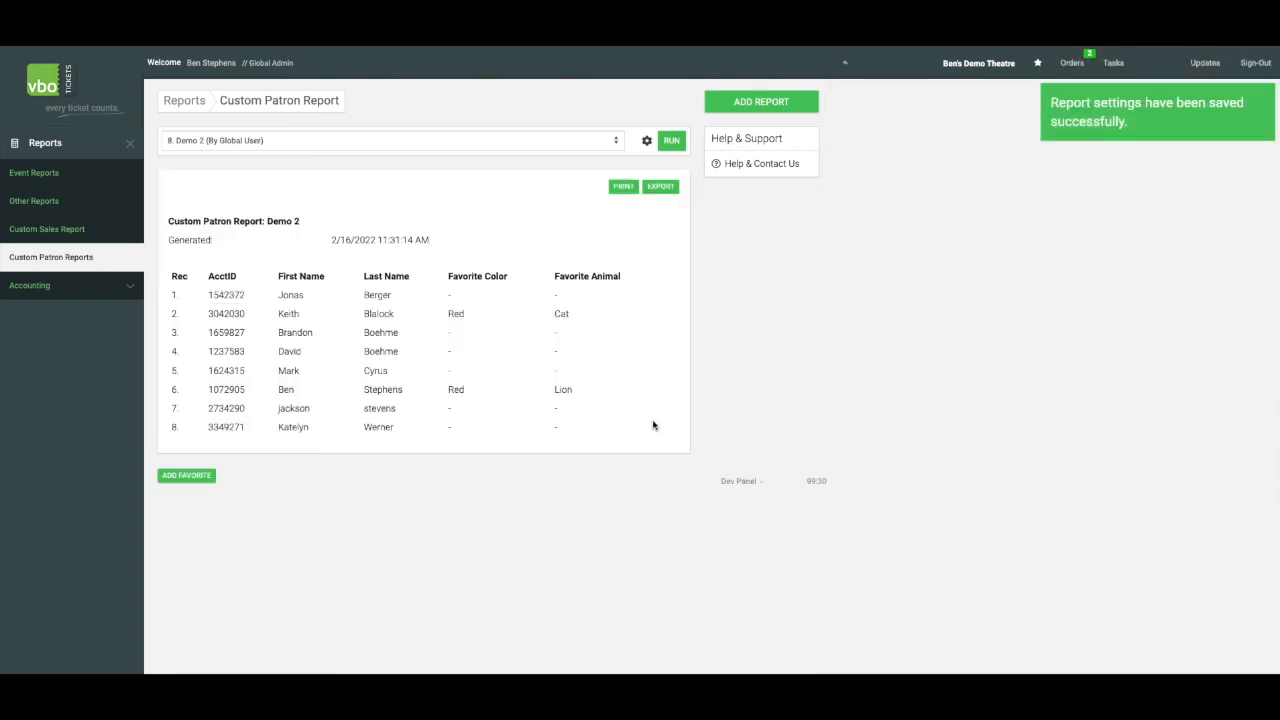